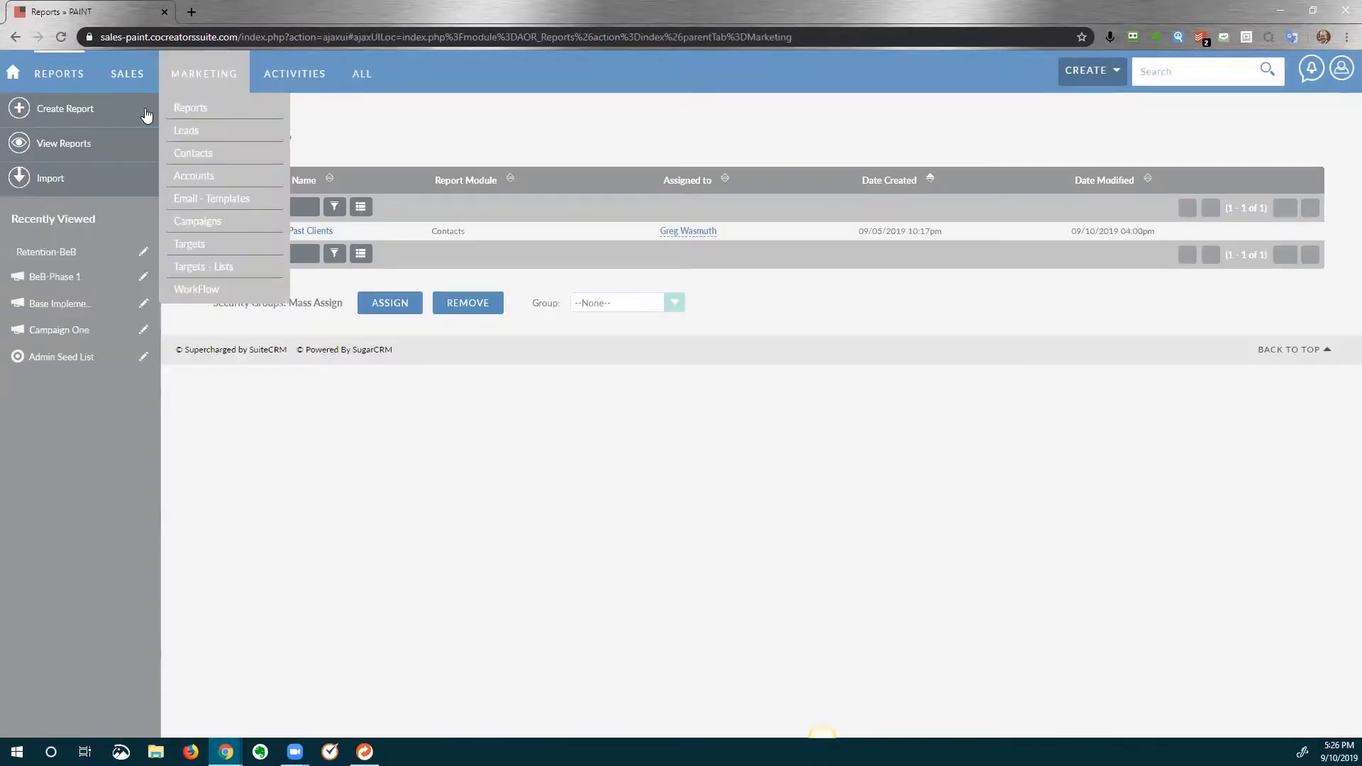
# Open the Past Clients report and review its Actual Finish Date parameters
pyautogui.moveTo(50, 95)
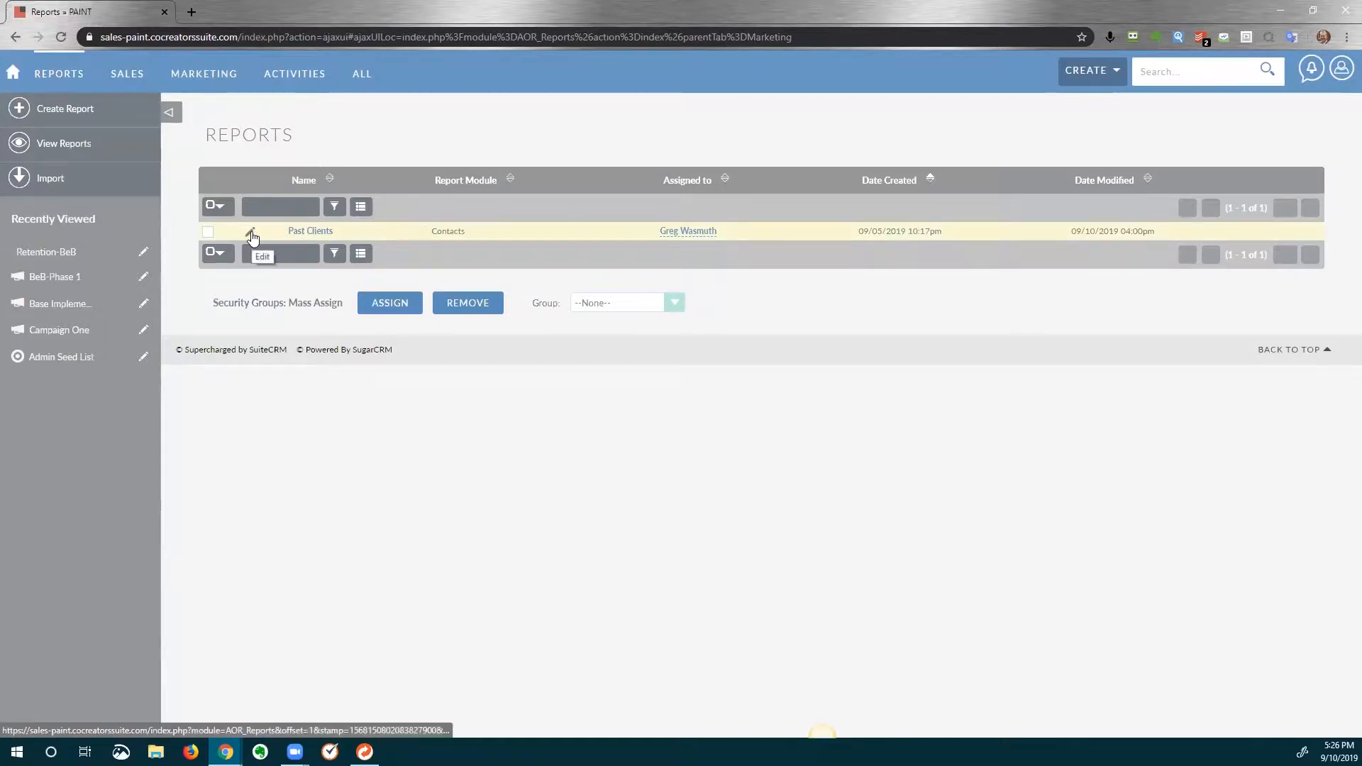
pyautogui.click(327, 233)
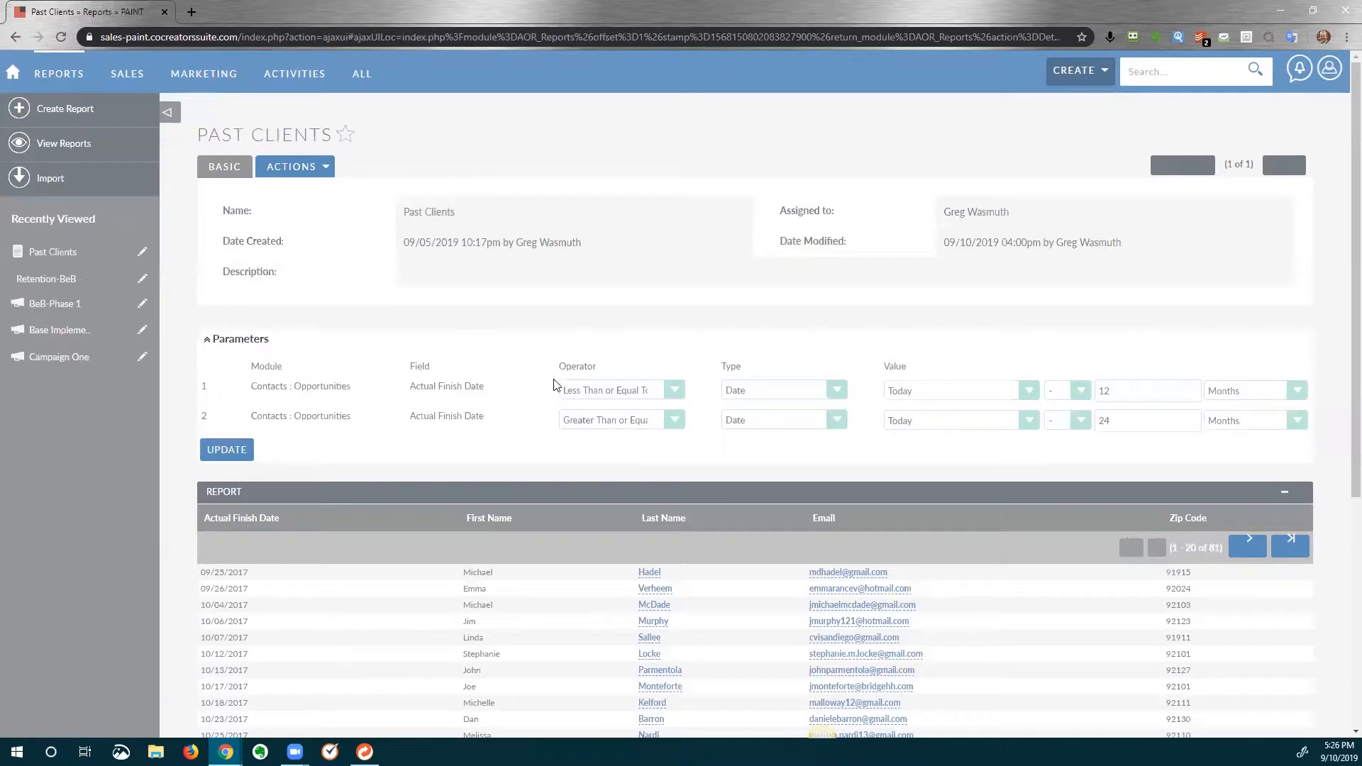
pyautogui.scroll(-4, 368, 446)
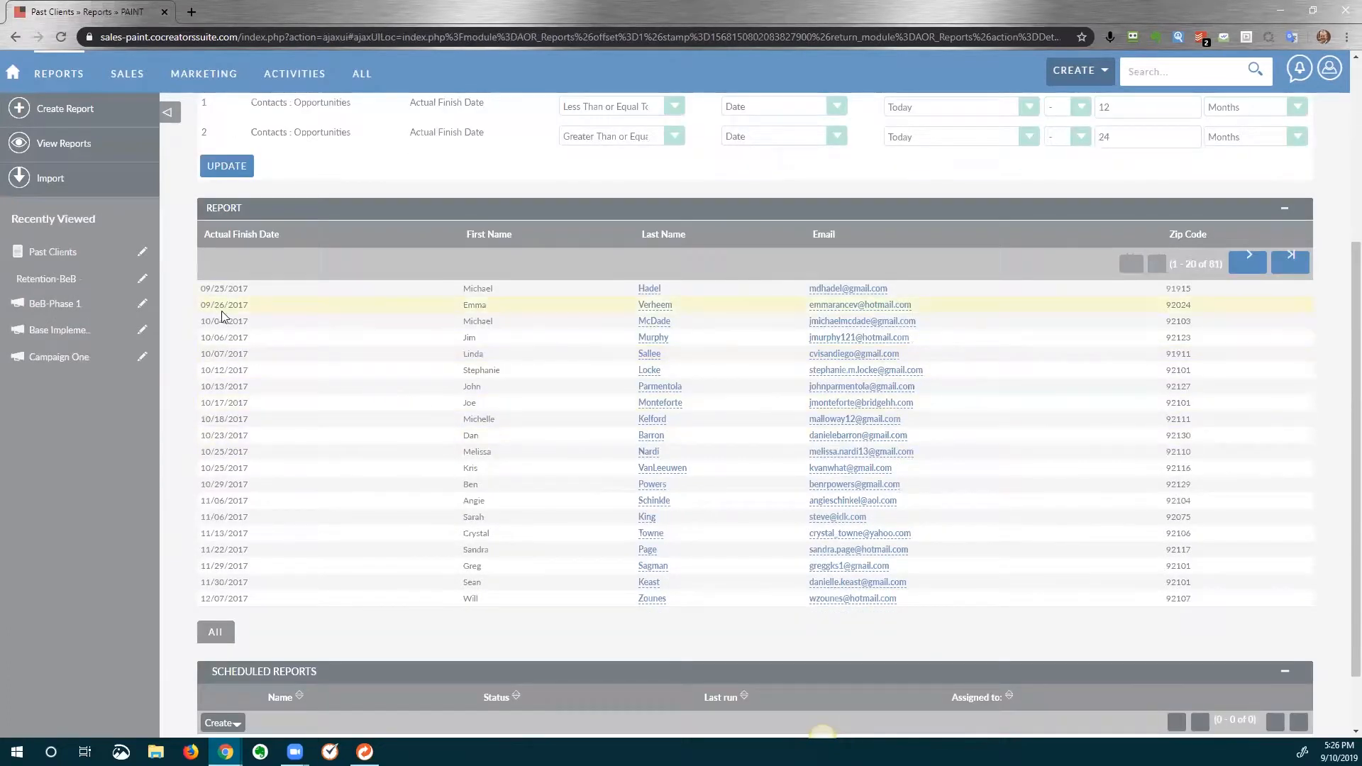
pyautogui.scroll(3, 222, 312)
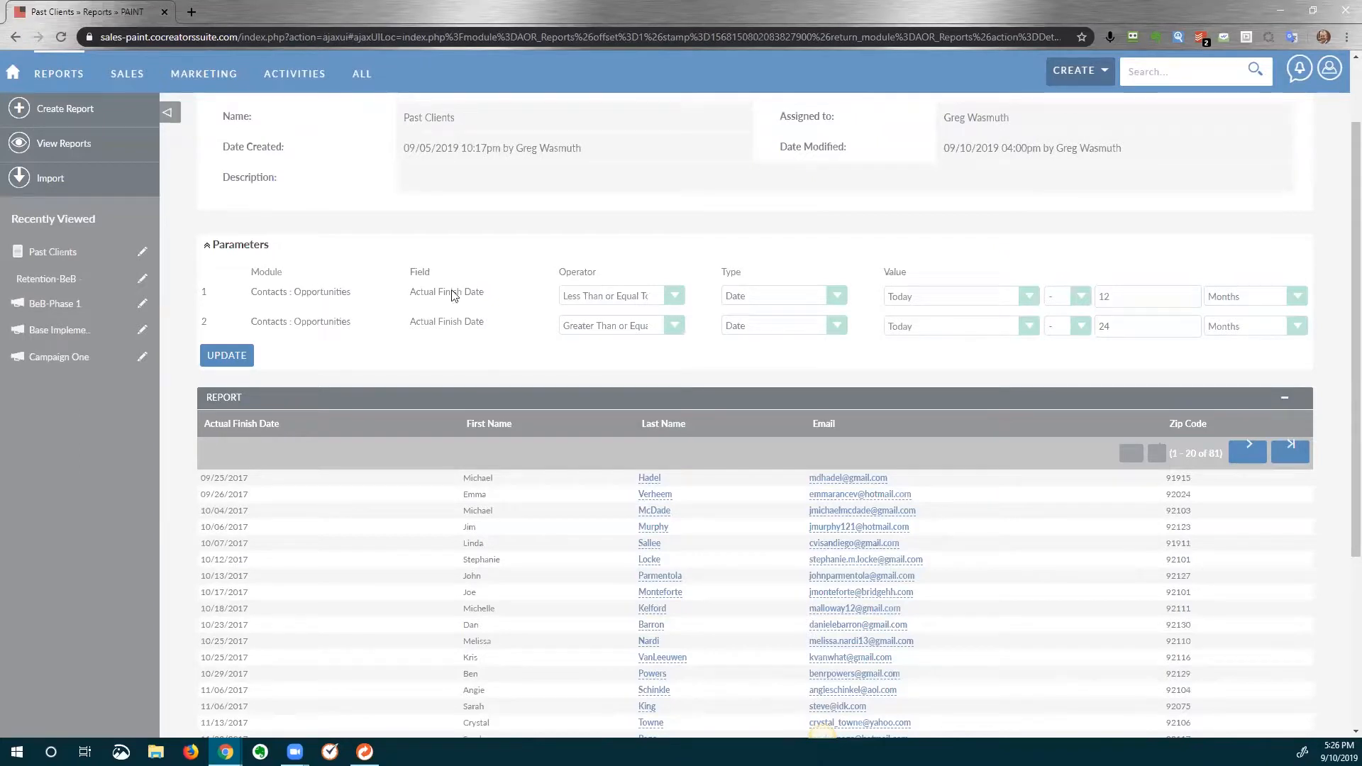
pyautogui.moveTo(457, 293); pyautogui.dragTo(415, 294)
pyautogui.click(416, 294)
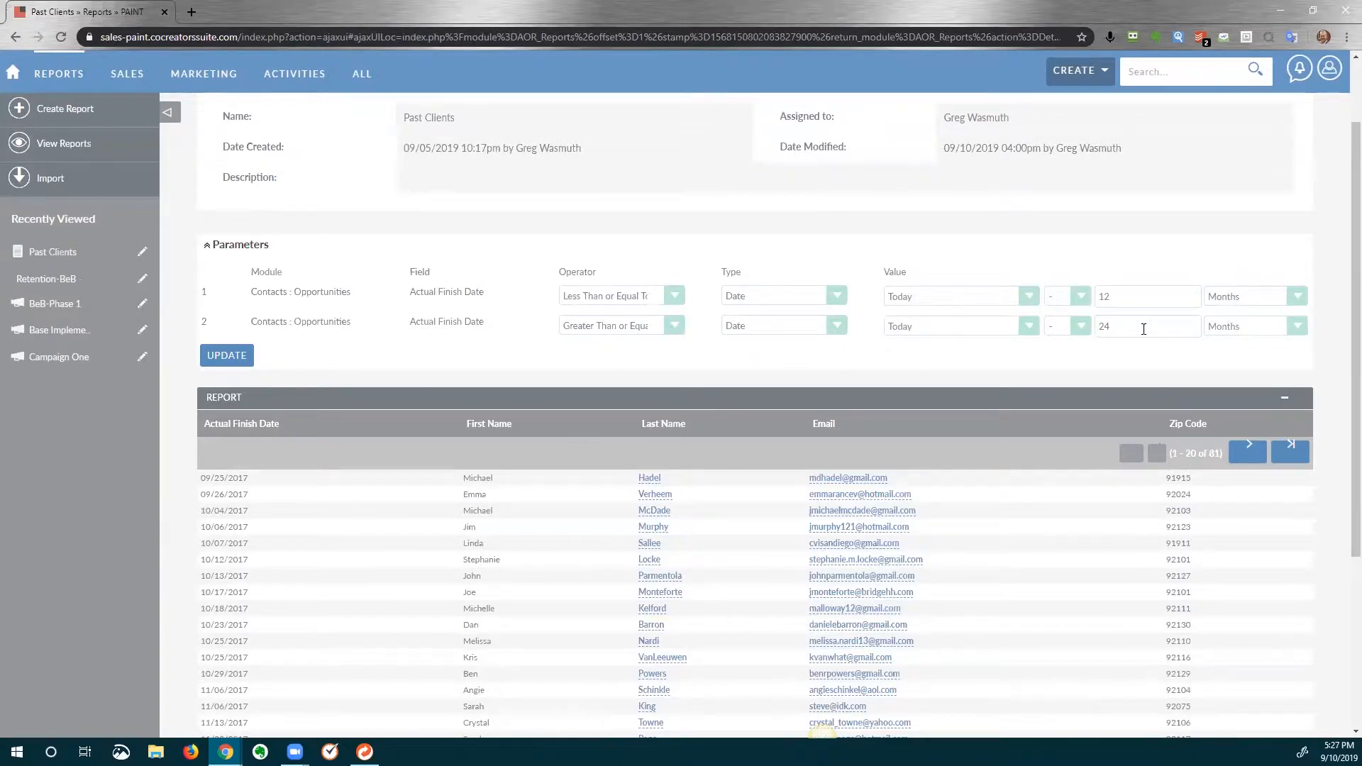
# Page through the report's results, viewing the second page and the last page
pyautogui.scroll(-3, 397, 496)
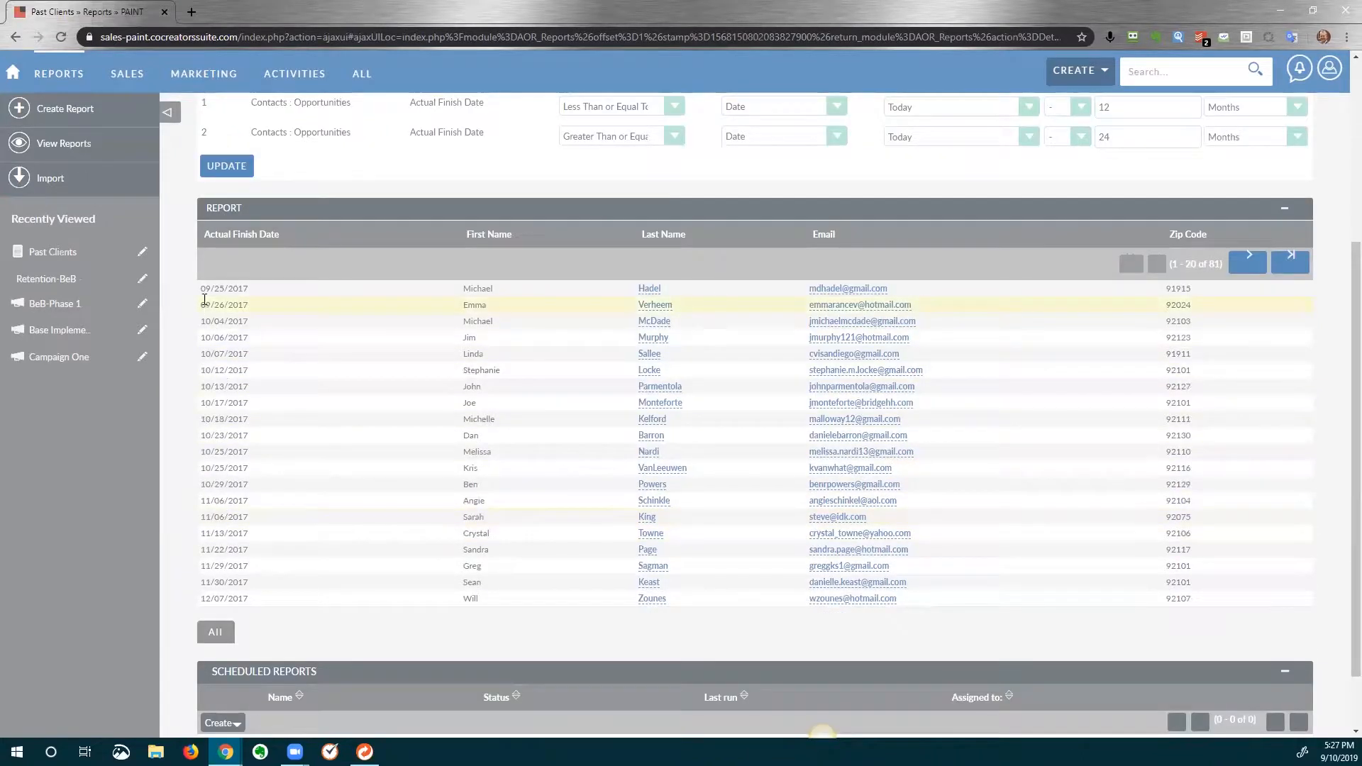
pyautogui.click(1248, 261)
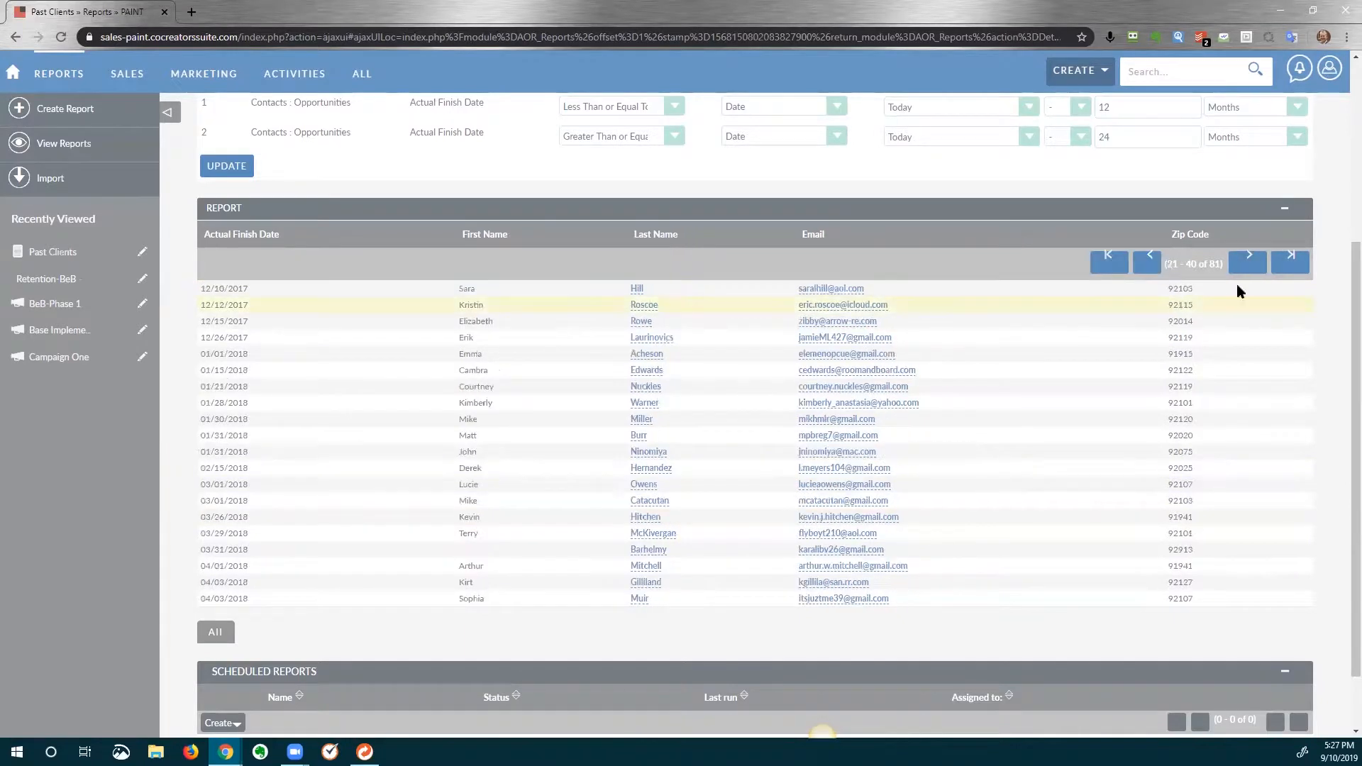
pyautogui.click(1290, 261)
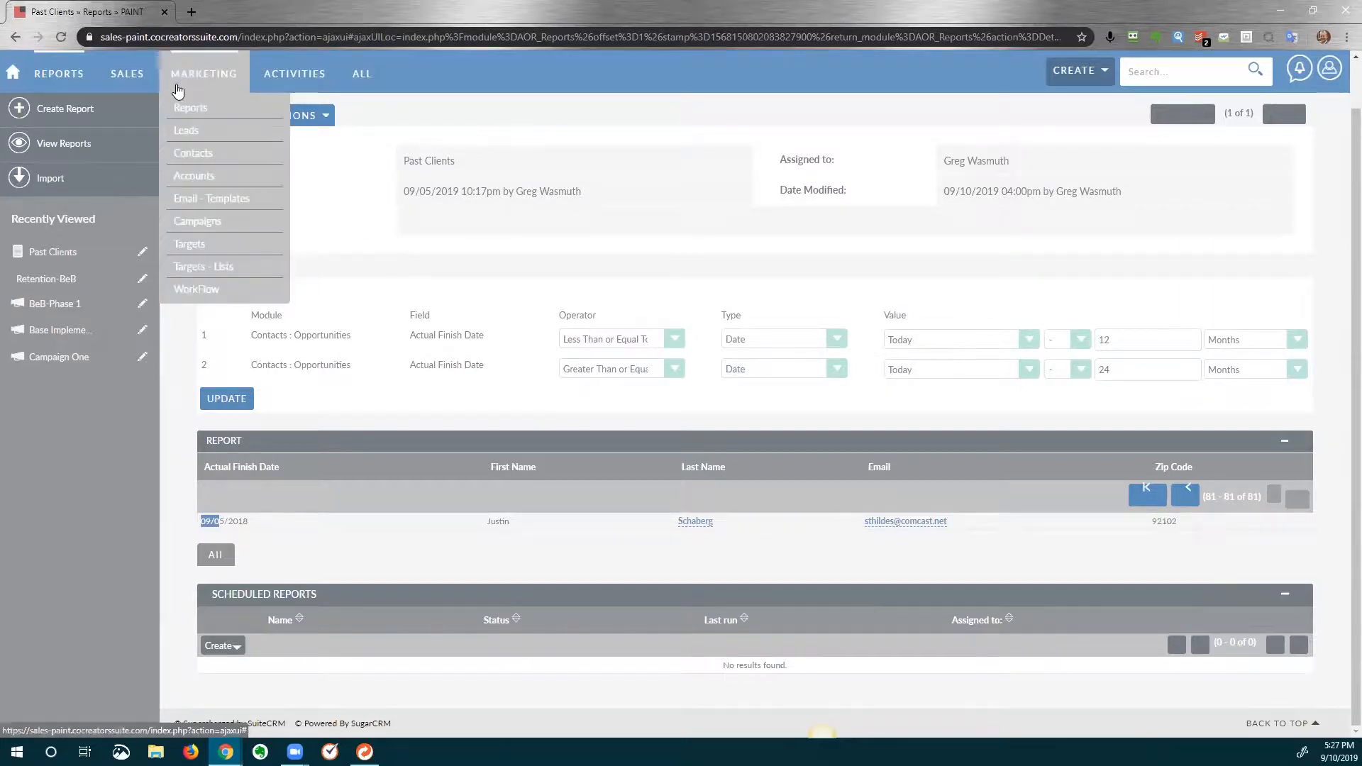
pyautogui.moveTo(270, 76)
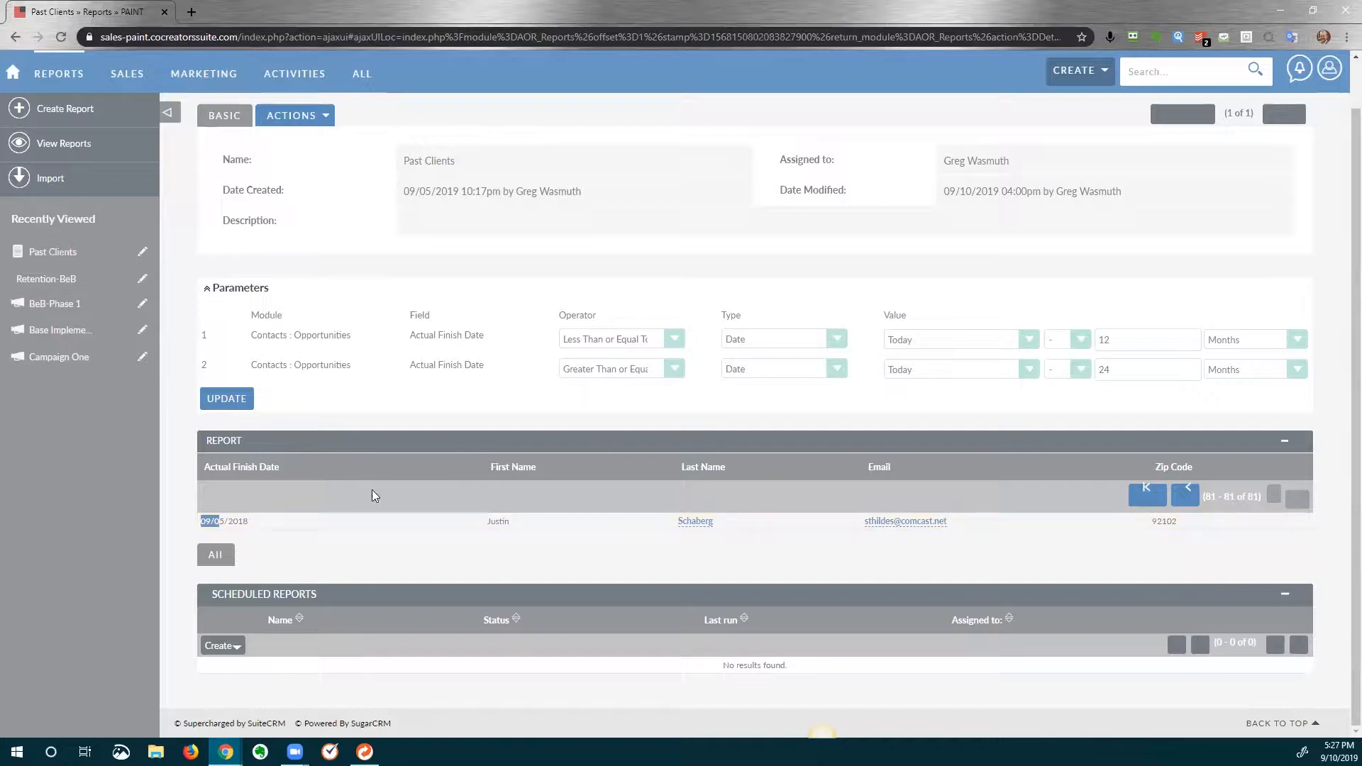
# Set the Actual Finish Date range to 130 and 200 months before today and update the report
pyautogui.doubleClick(1117, 343)
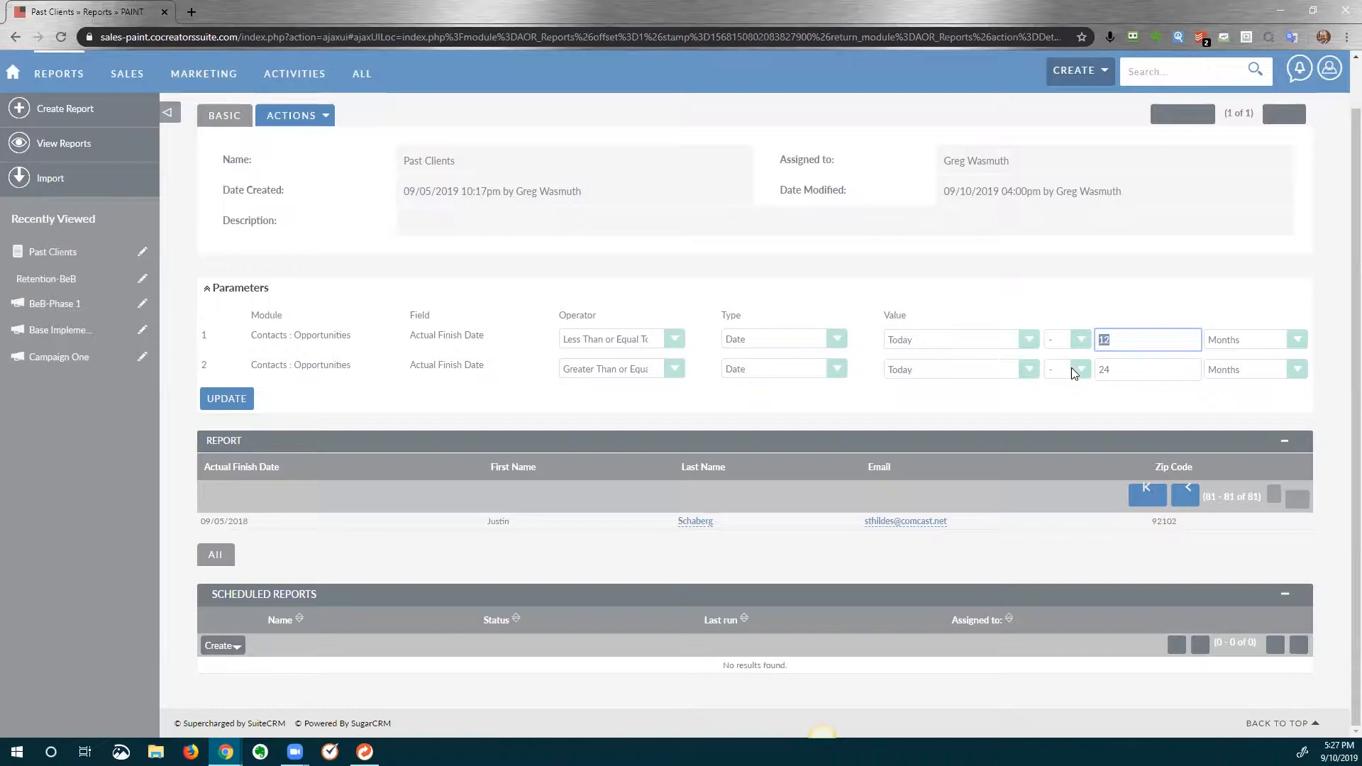
pyautogui.write('130')
pyautogui.doubleClick(1152, 376)
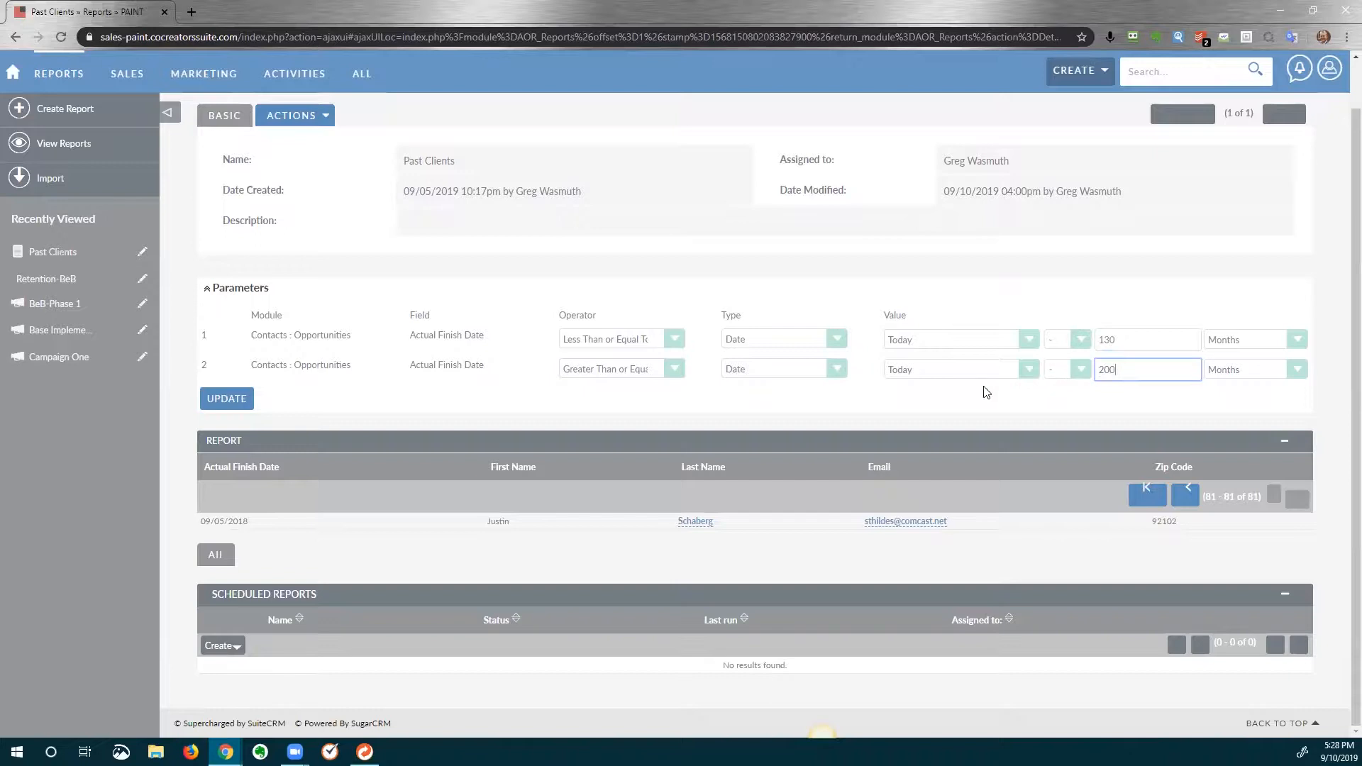
pyautogui.click(225, 403)
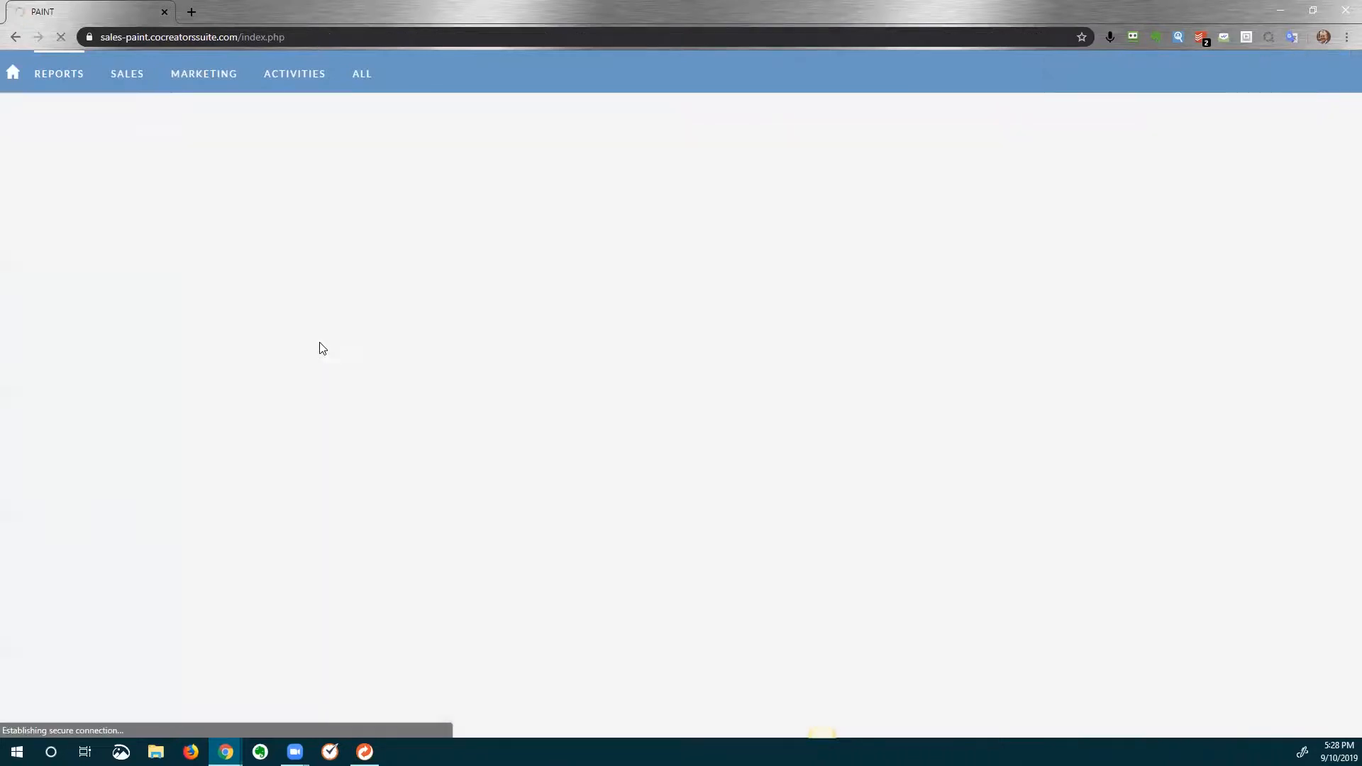
# Review the finish dates of the updated report's clients on both result pages, then return to the first page
pyautogui.scroll(-5, 331, 380)
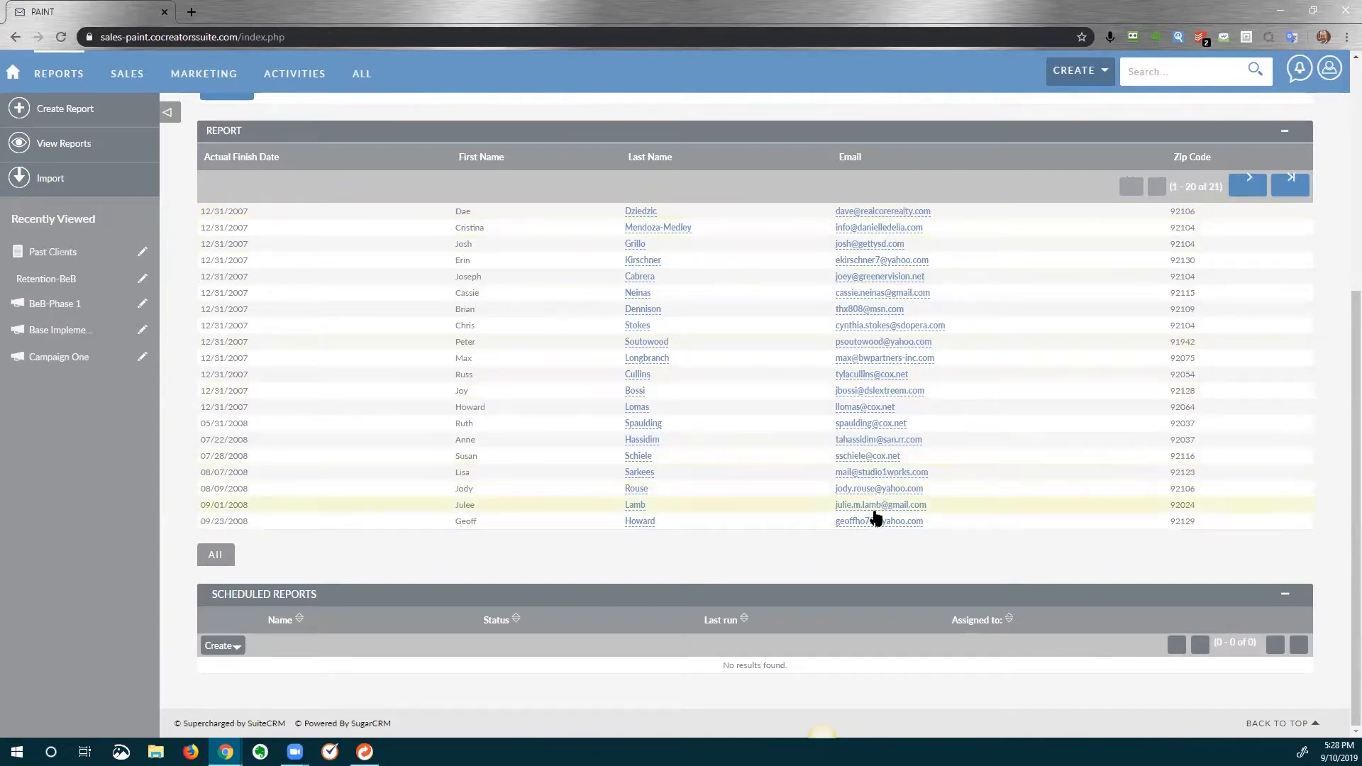
pyautogui.moveTo(219, 210); pyautogui.dragTo(249, 211)
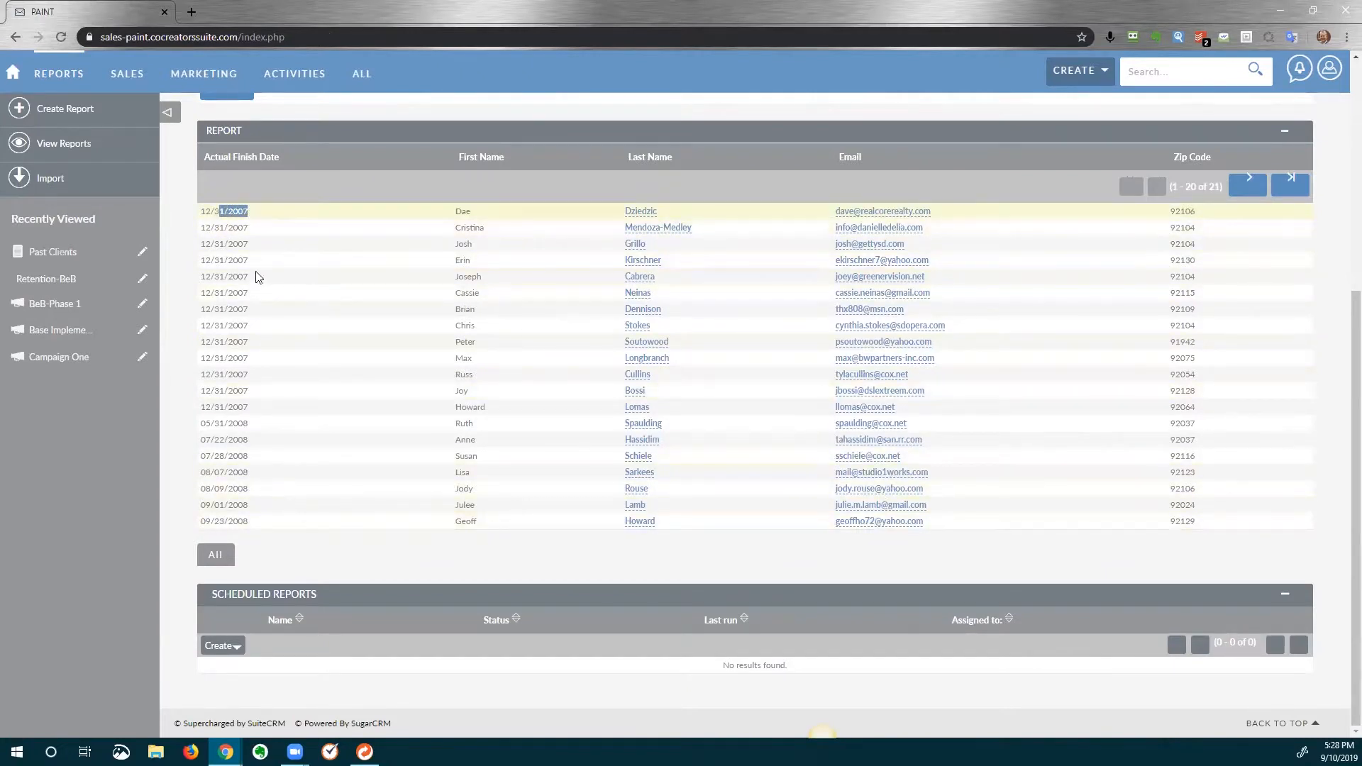
pyautogui.moveTo(228, 472)
pyautogui.mouseDown()
pyautogui.moveTo(1170, 490)
pyautogui.moveTo(1022, 538)
pyautogui.moveTo(242, 488)
pyautogui.mouseUp()
pyautogui.click(1234, 186)
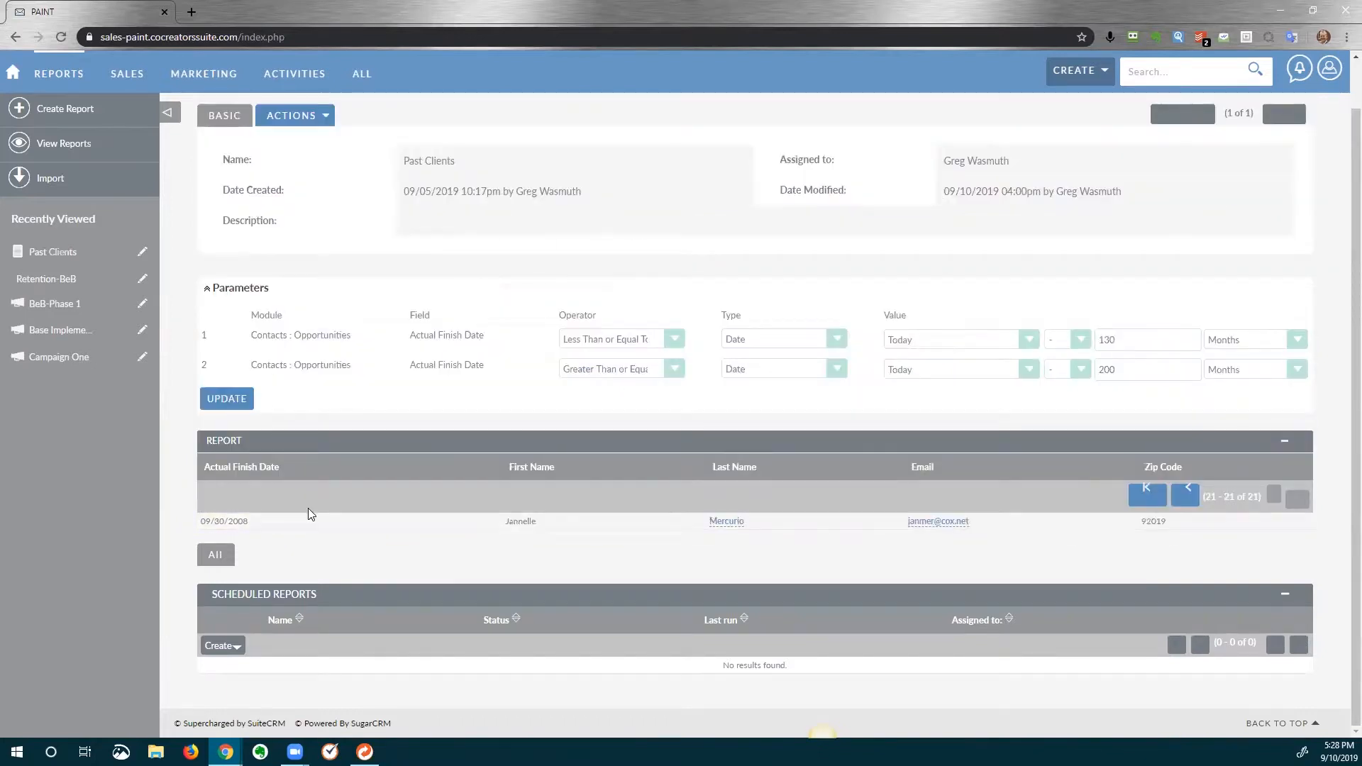
pyautogui.tripleClick(226, 523)
pyautogui.click(1154, 498)
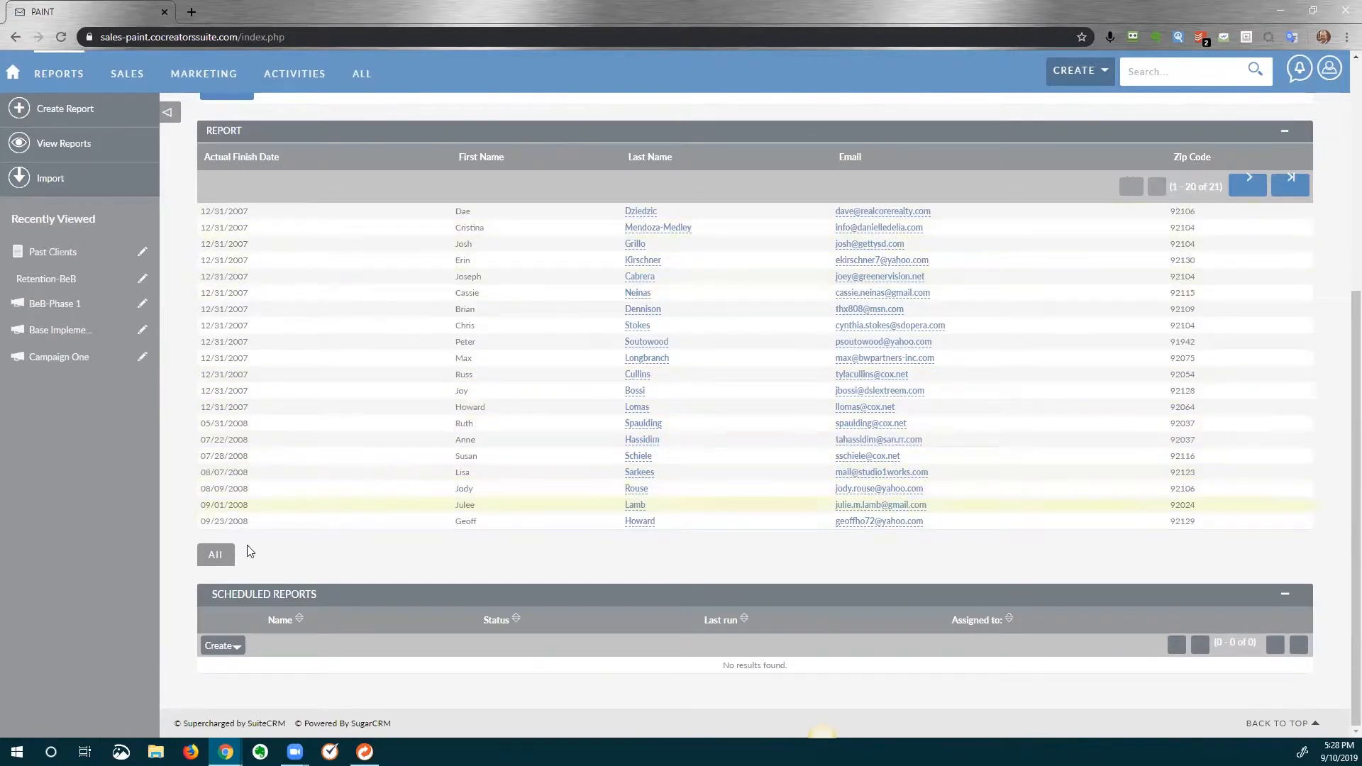
# View the target lists available for adding the report's contacts, and close the selection without choosing one
pyautogui.scroll(5, 274, 249)
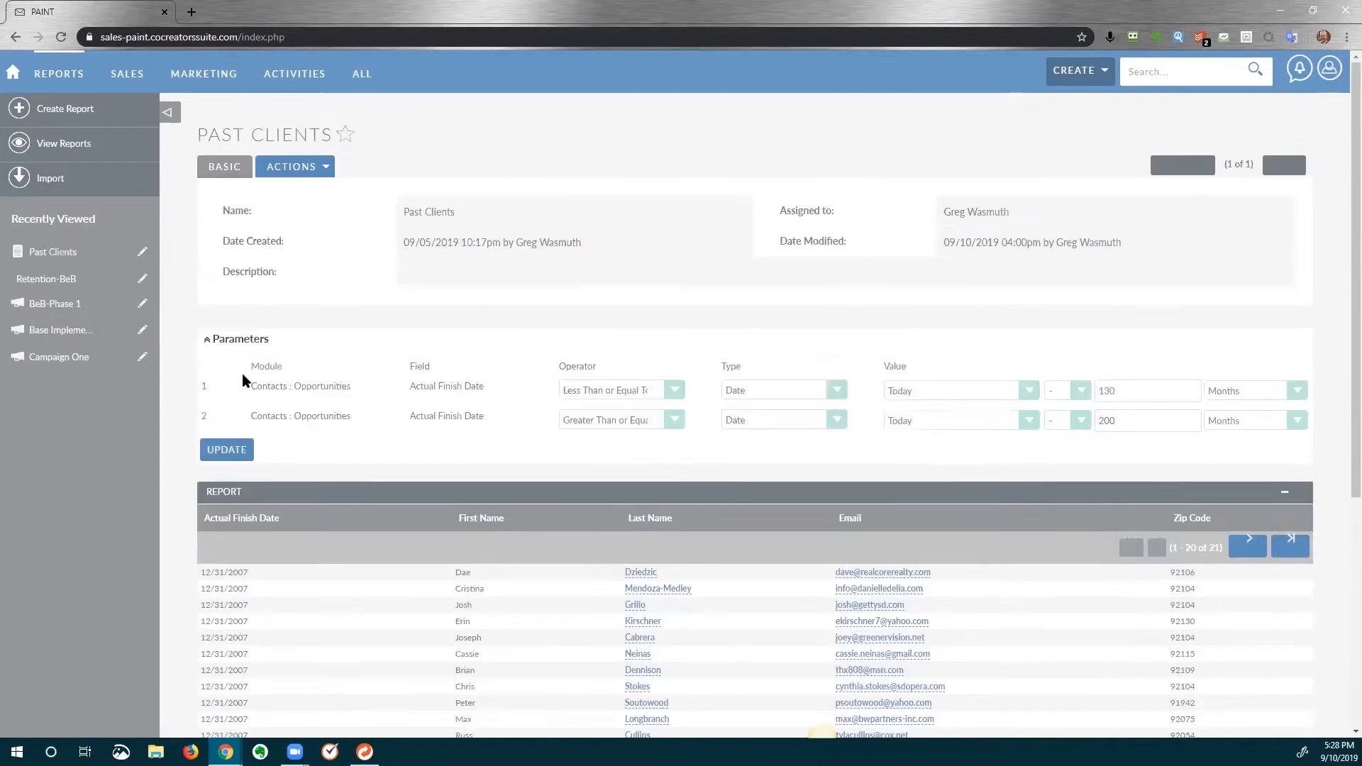
pyautogui.click(325, 167)
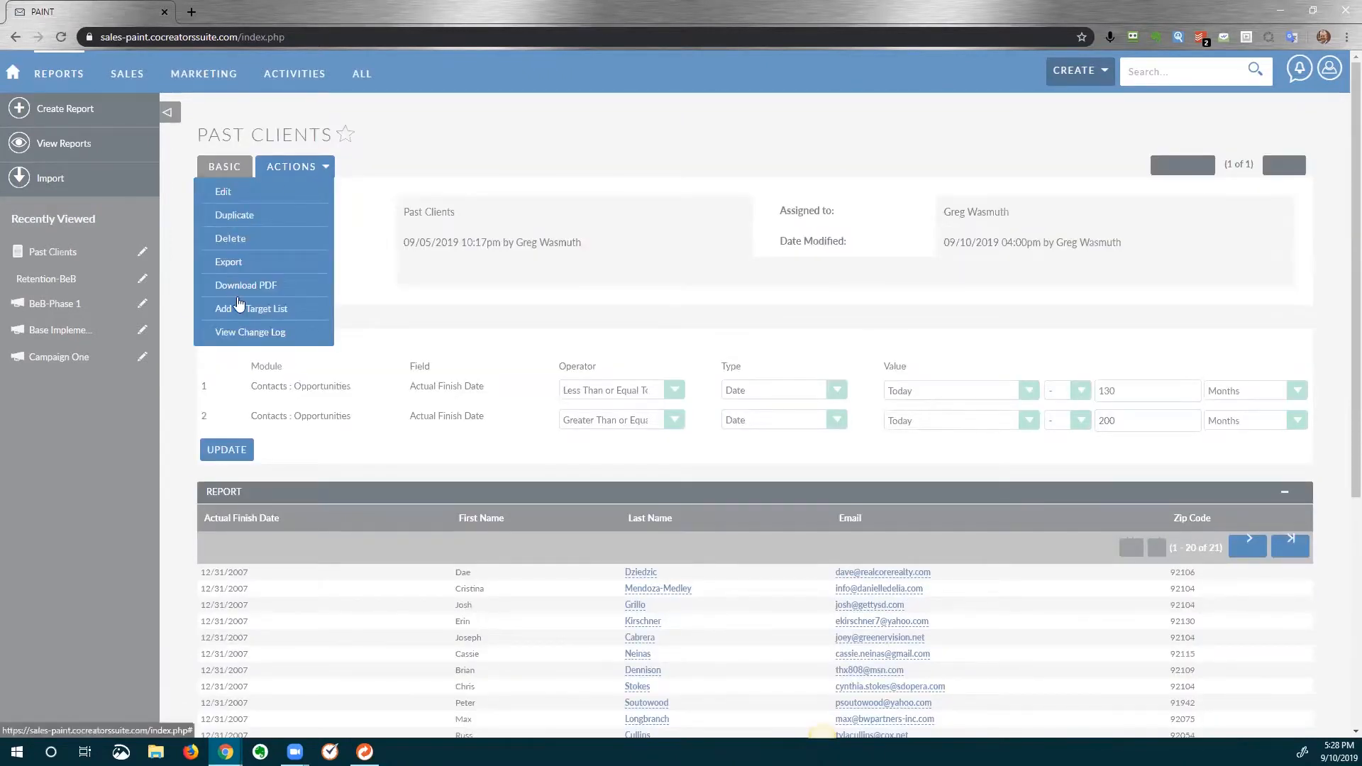
pyautogui.click(241, 313)
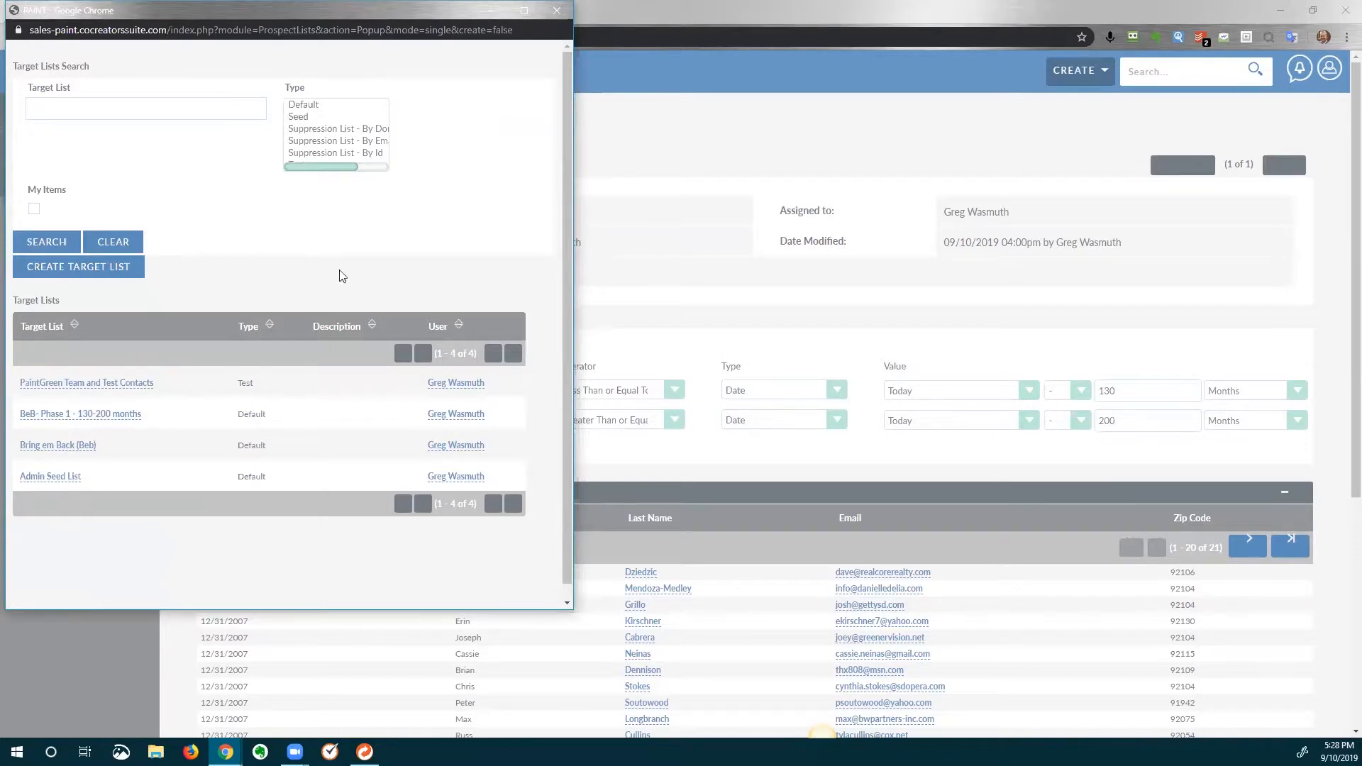
pyautogui.moveTo(567, 315); pyautogui.dragTo(583, 339)
pyautogui.rightClick(583, 338)
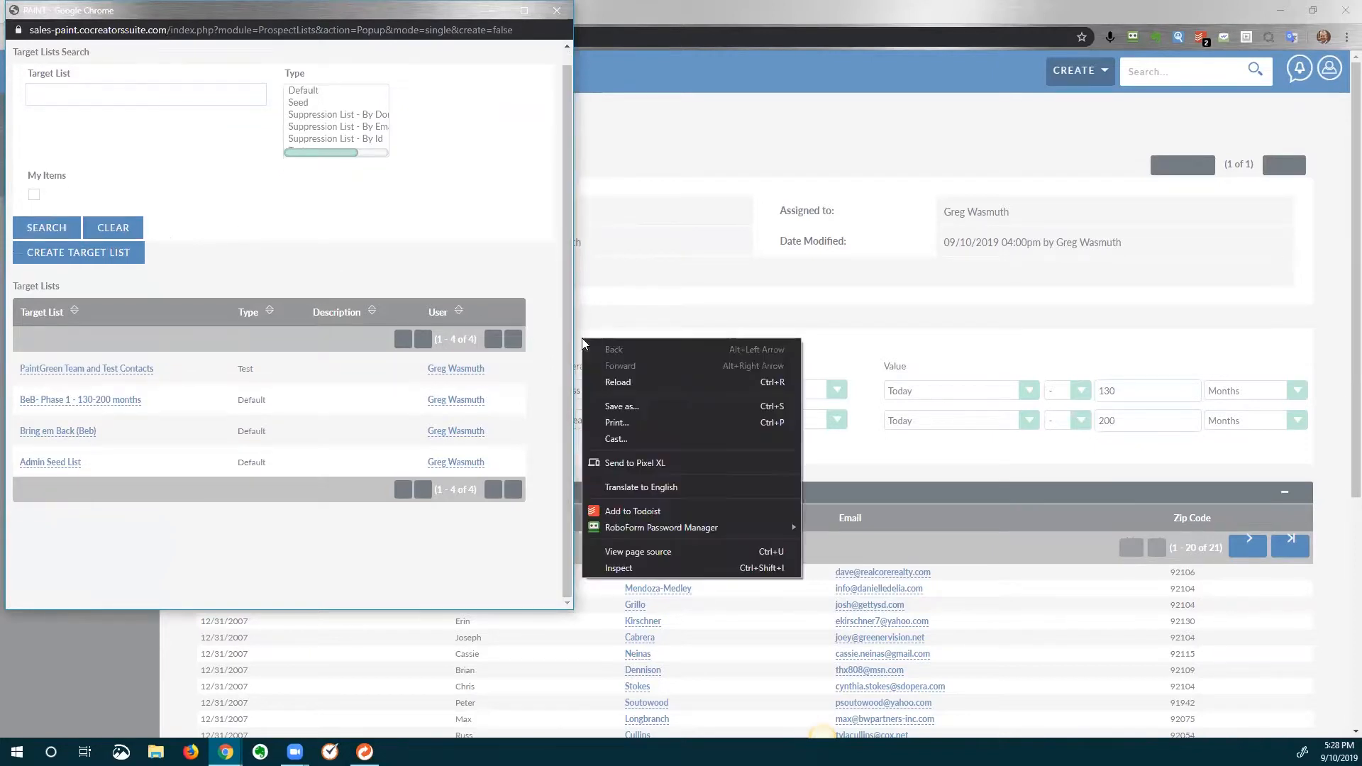
pyautogui.click(451, 269)
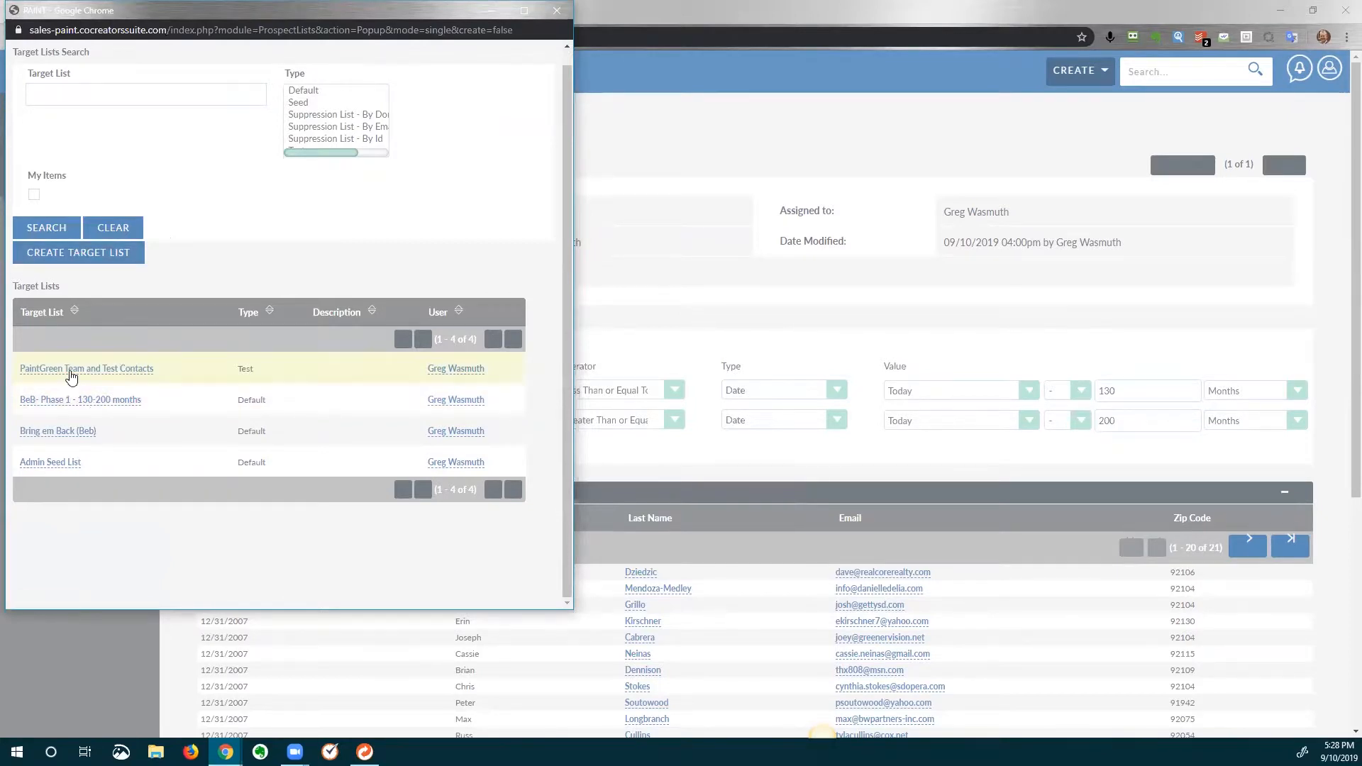
pyautogui.scroll(1, 417, 151)
pyautogui.click(550, 10)
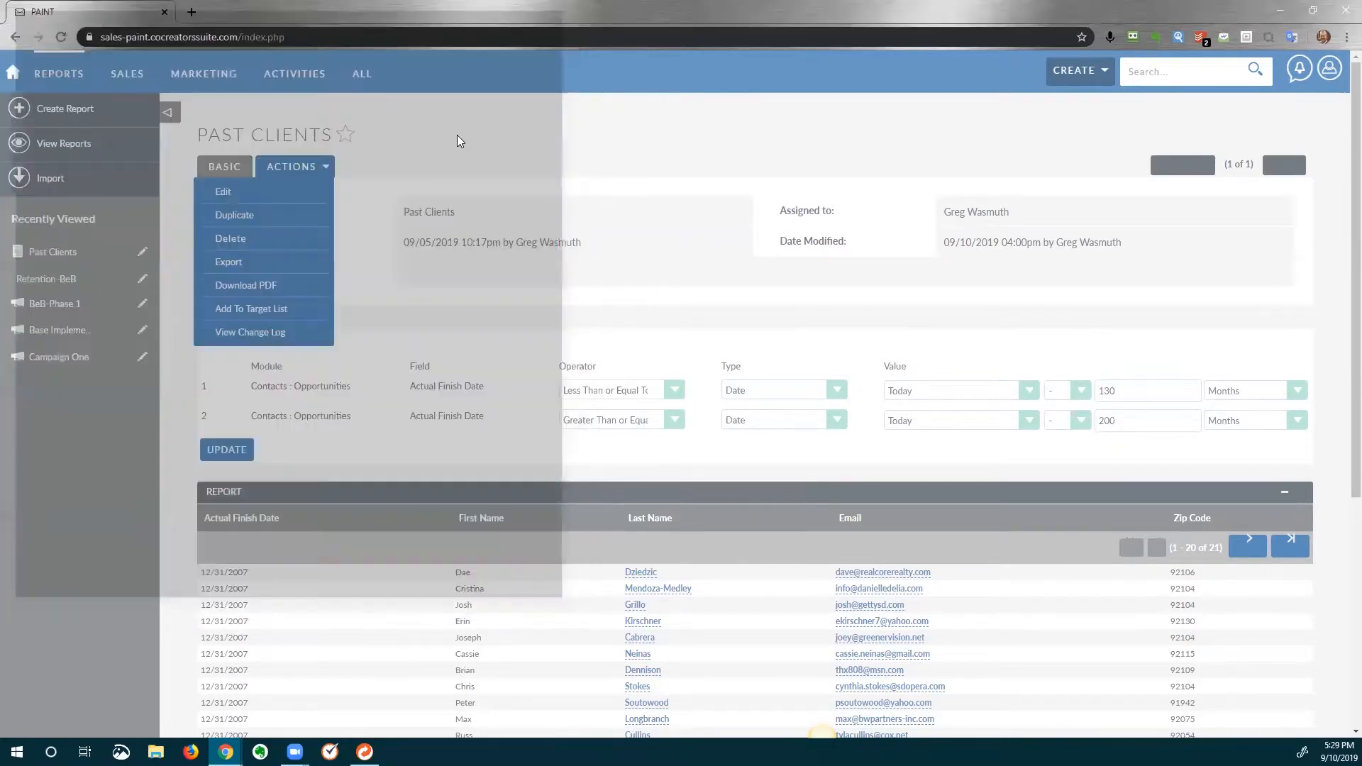
# Open the target list "BeB- Phase 1 - 130-200 months" and review its details and first two pages of contacts
pyautogui.moveTo(176, 86)
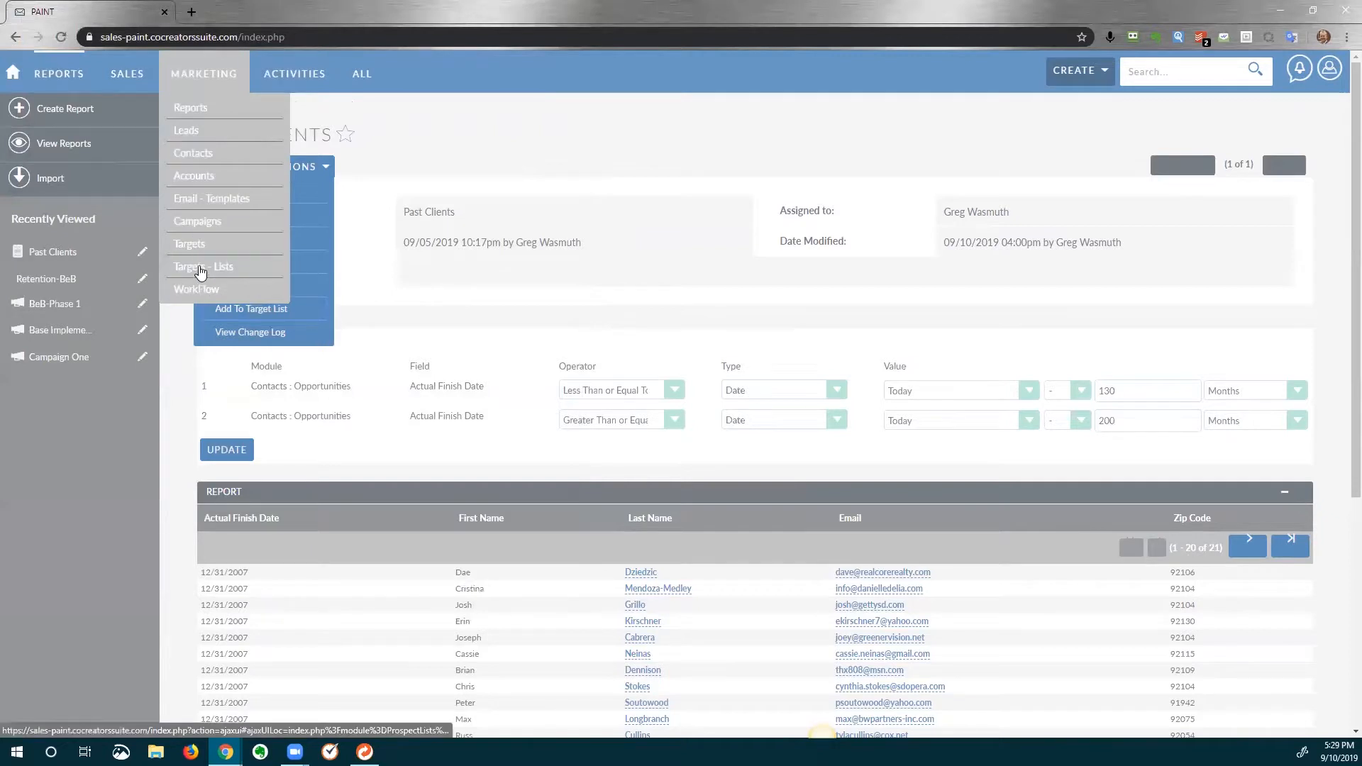
pyautogui.click(268, 268)
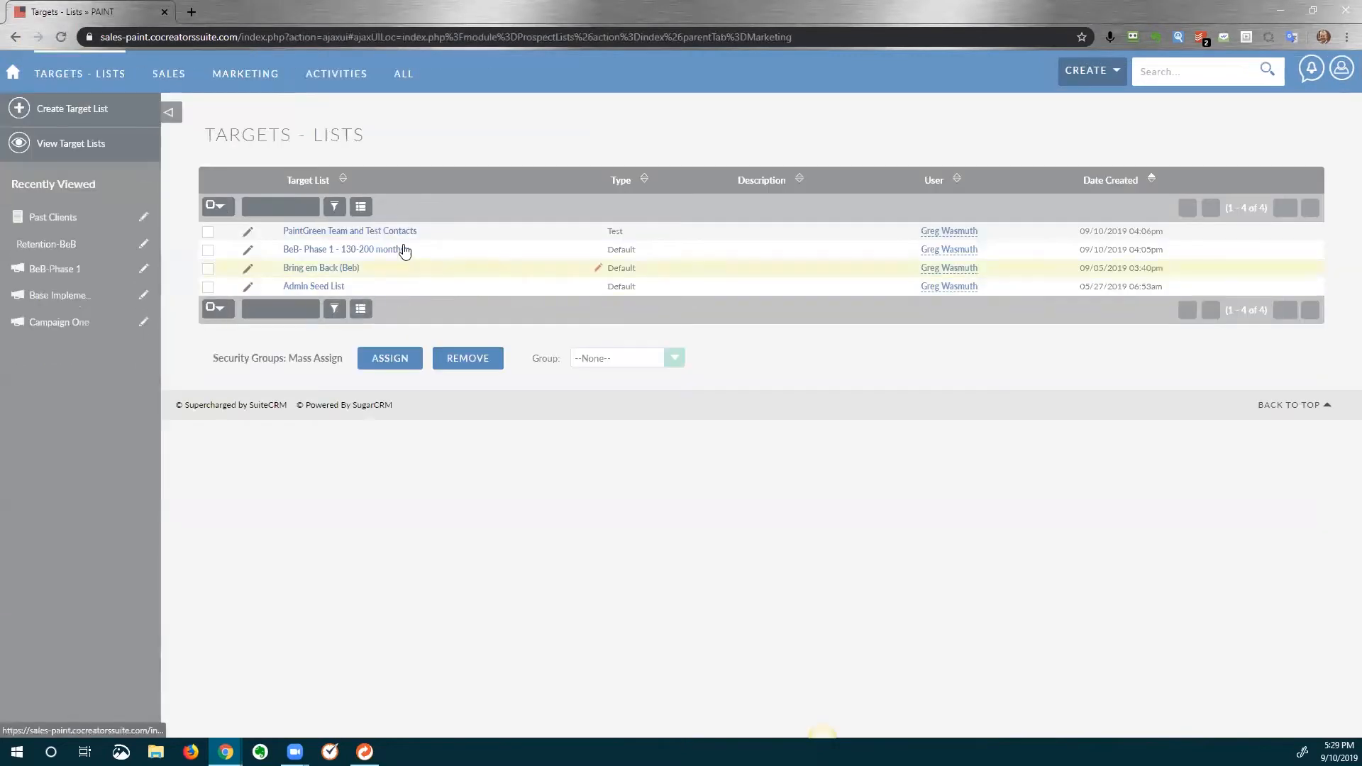
pyautogui.click(365, 253)
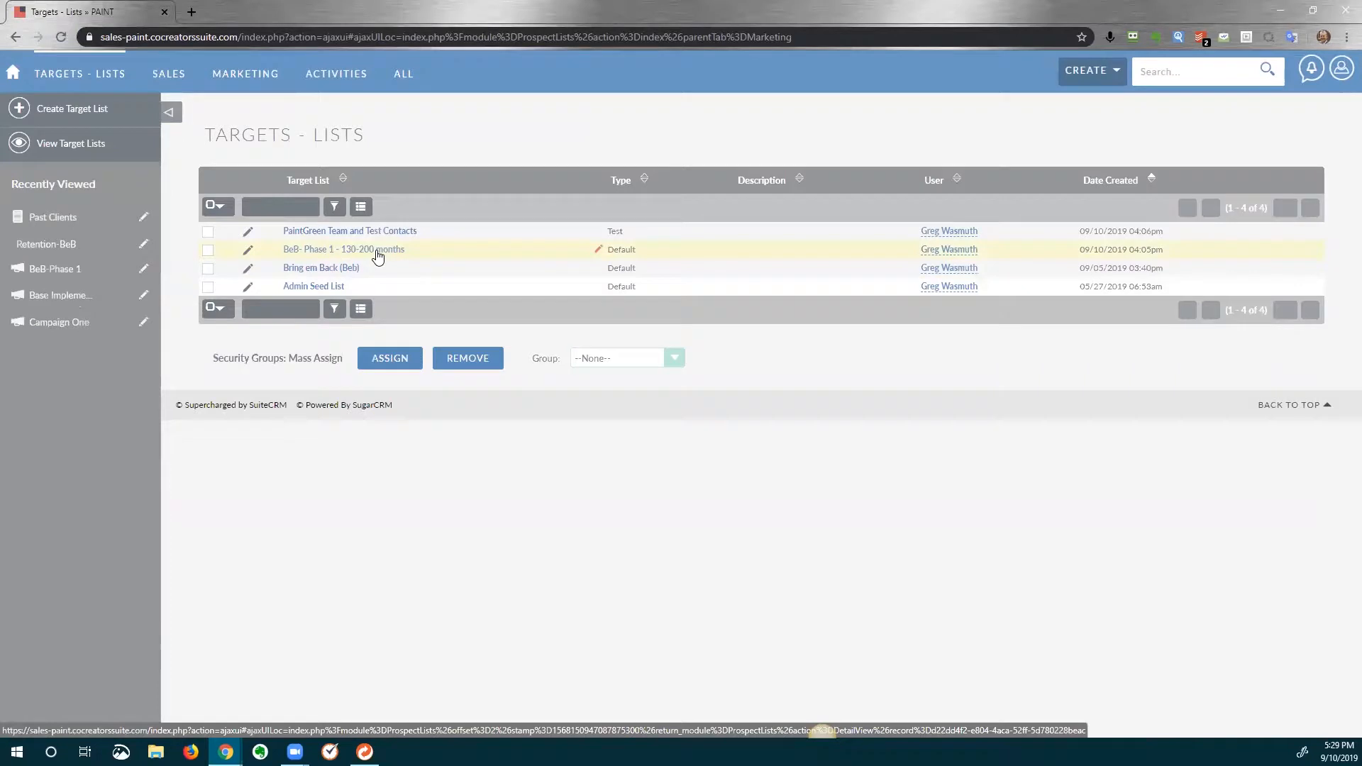
pyautogui.scroll(-5, 297, 401)
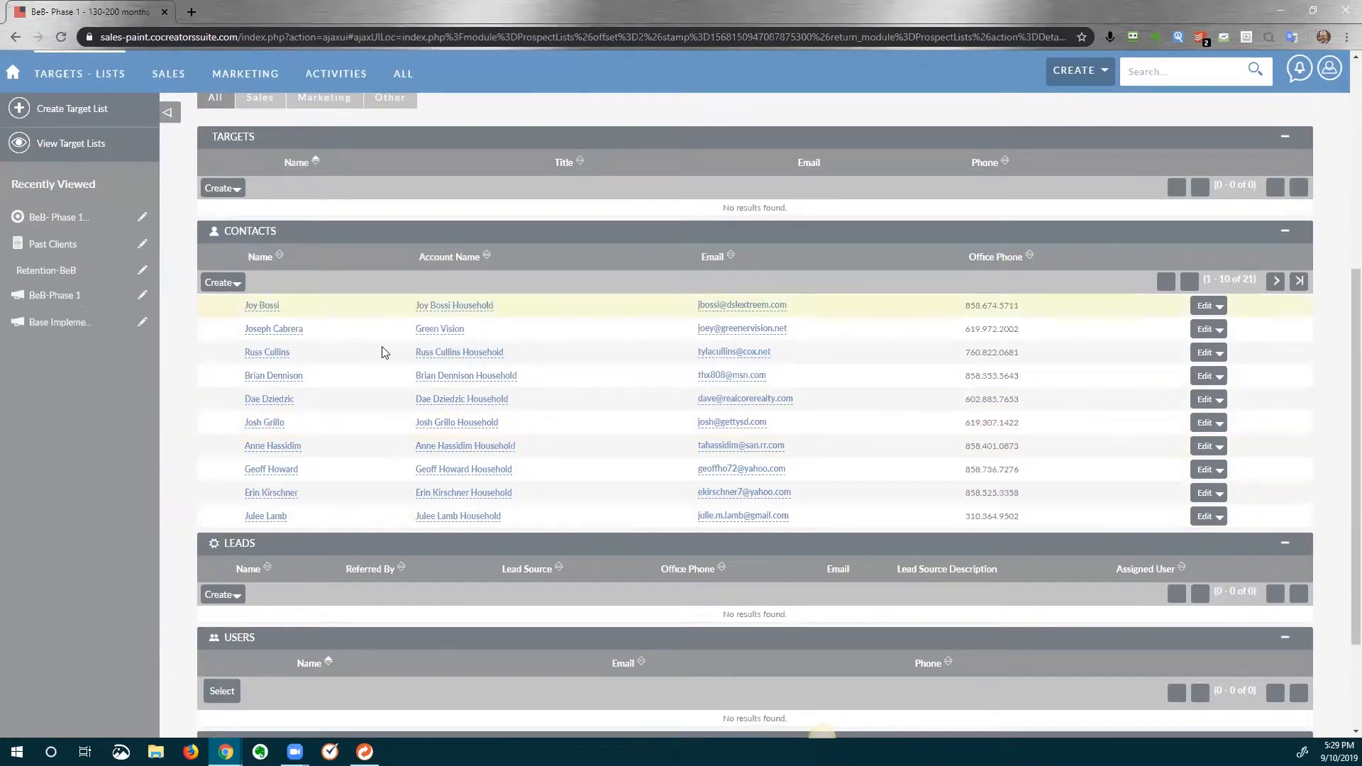
pyautogui.click(1276, 282)
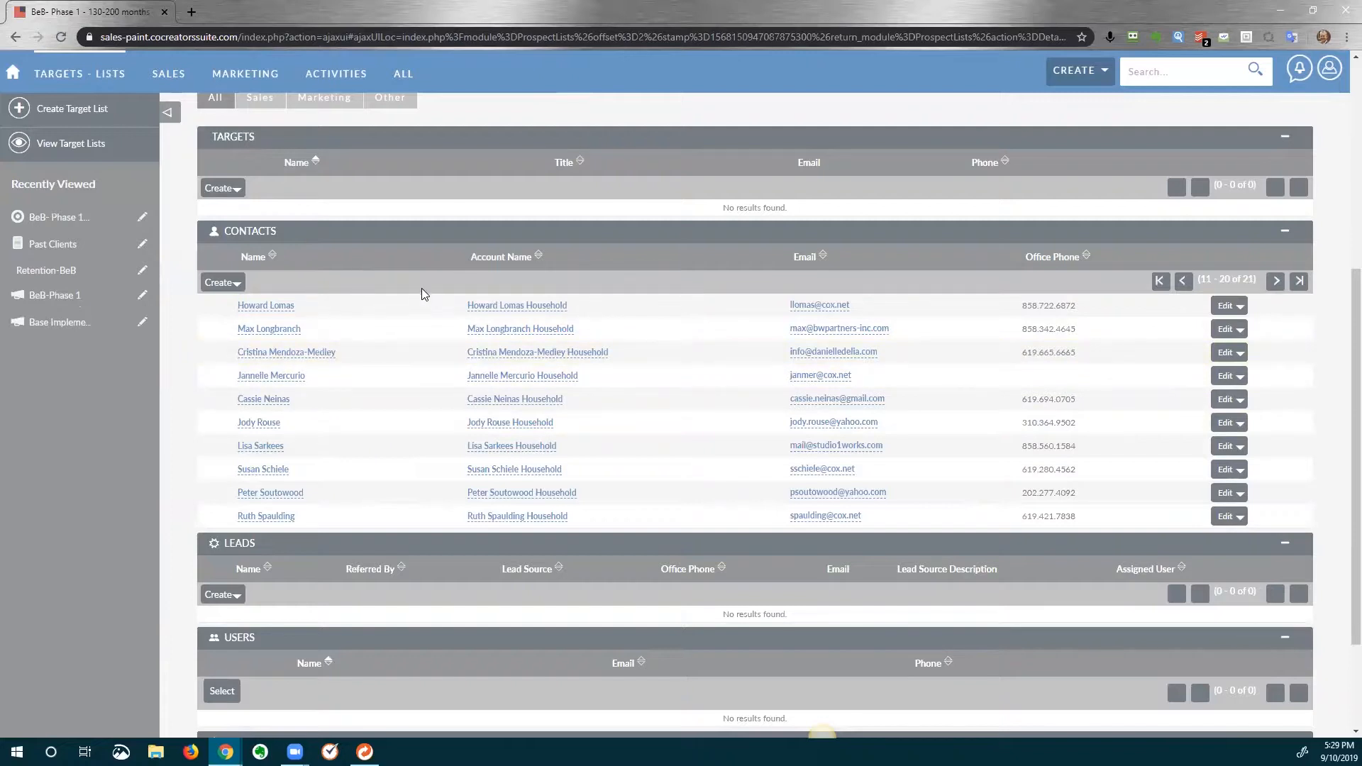
pyautogui.scroll(4, 429, 287)
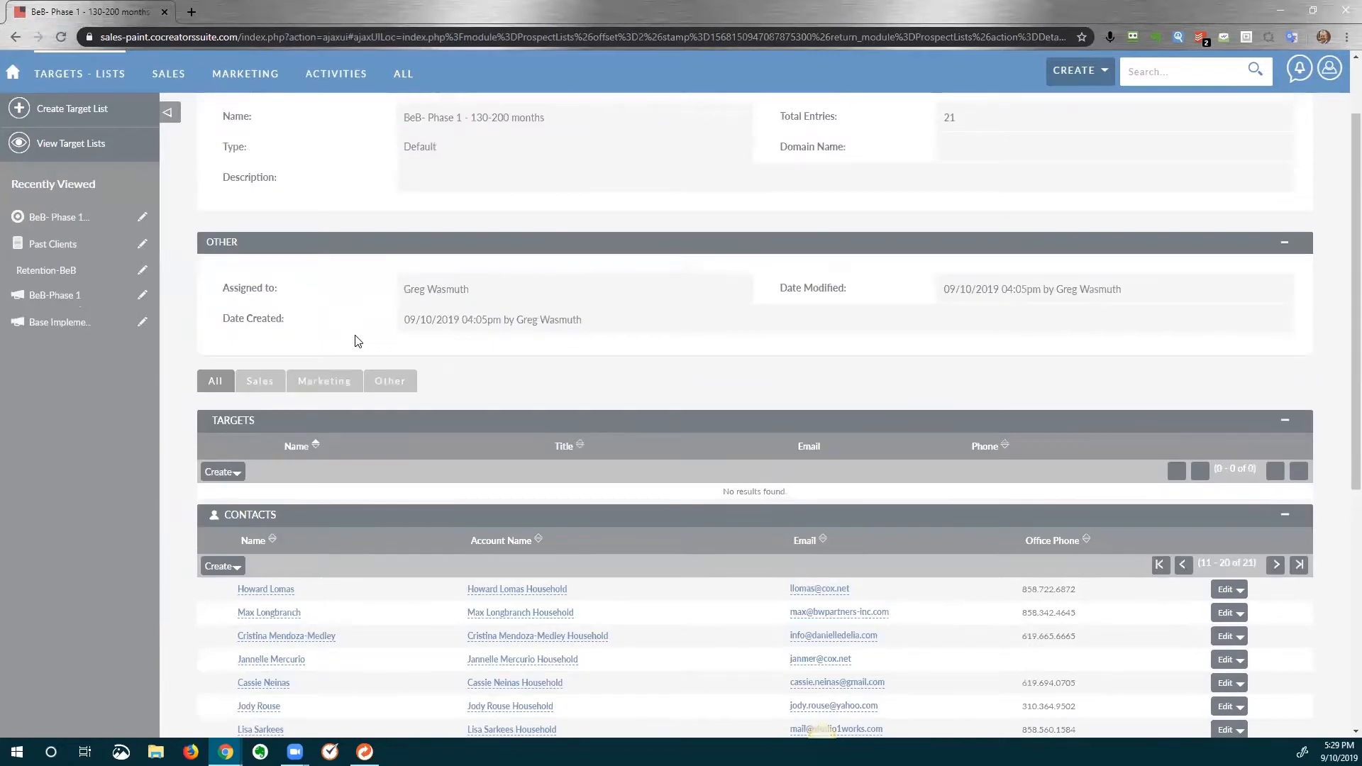
pyautogui.scroll(-3, 363, 334)
pyautogui.scroll(-1, 362, 334)
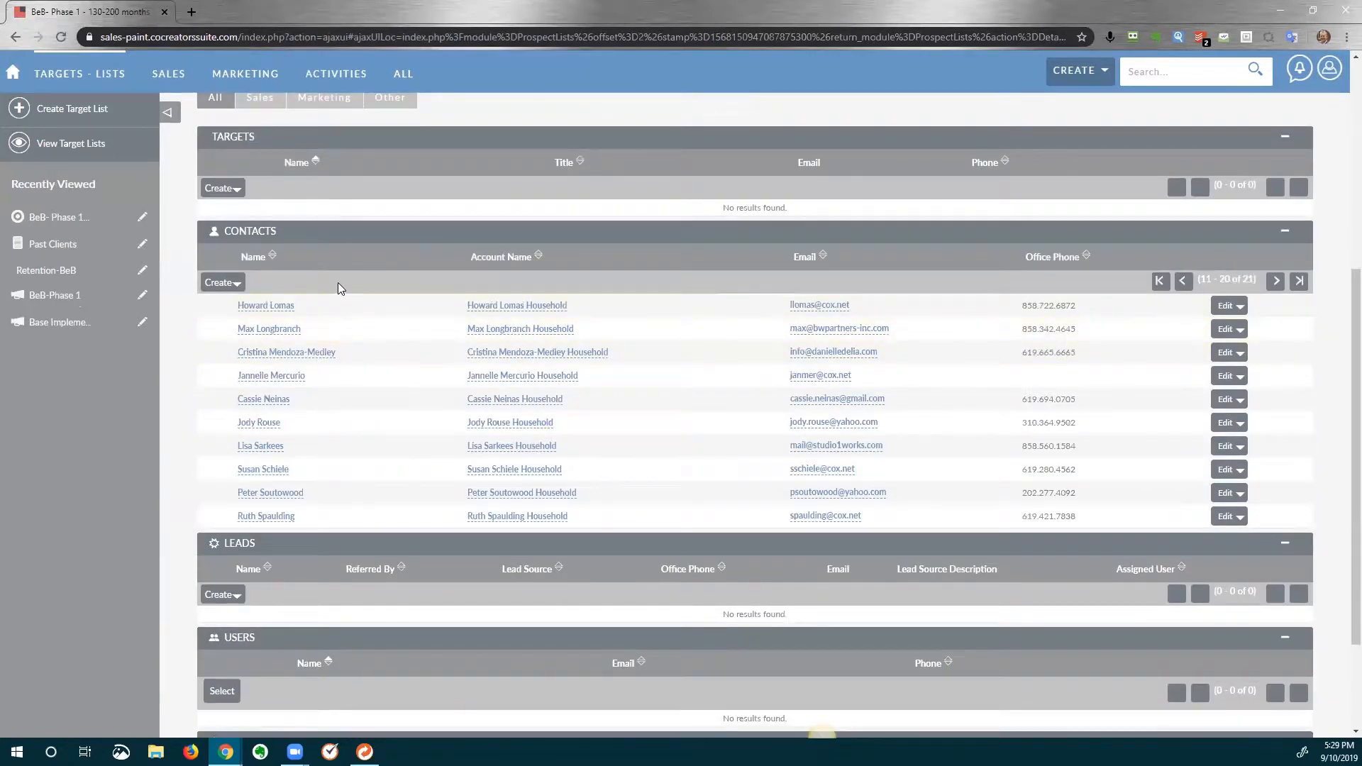
pyautogui.scroll(4, 349, 217)
# Open the BeB-Phase 1 campaign, launch its wizard and go to the Campaign Header stage
pyautogui.moveTo(243, 74)
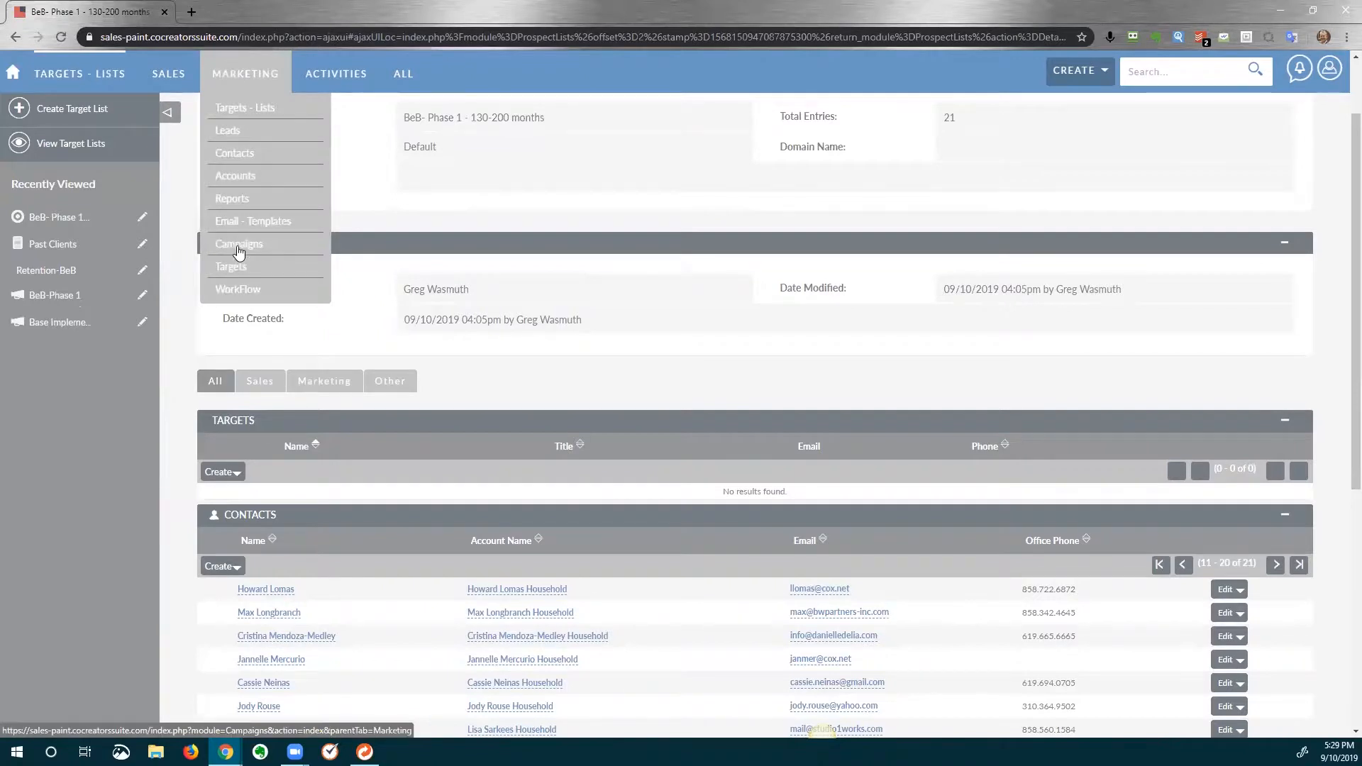
pyautogui.click(238, 248)
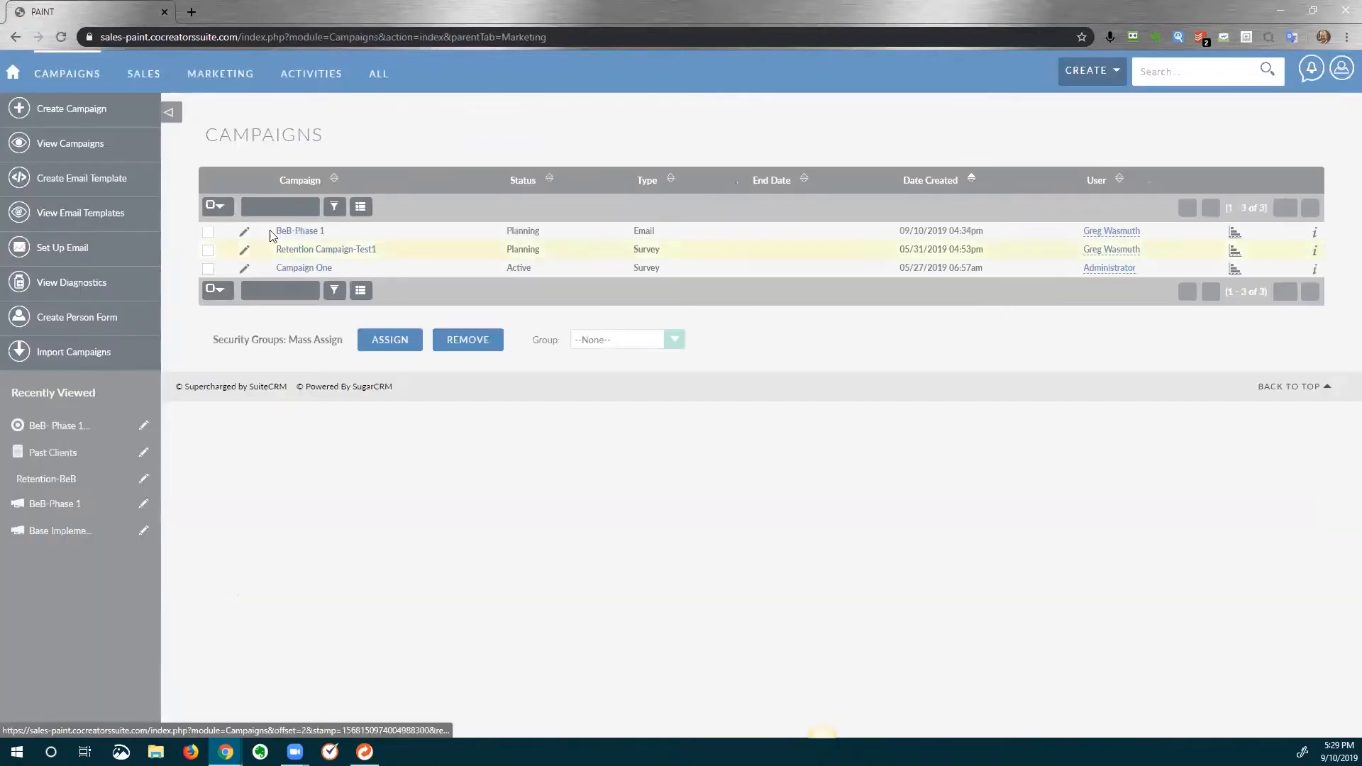
pyautogui.click(305, 232)
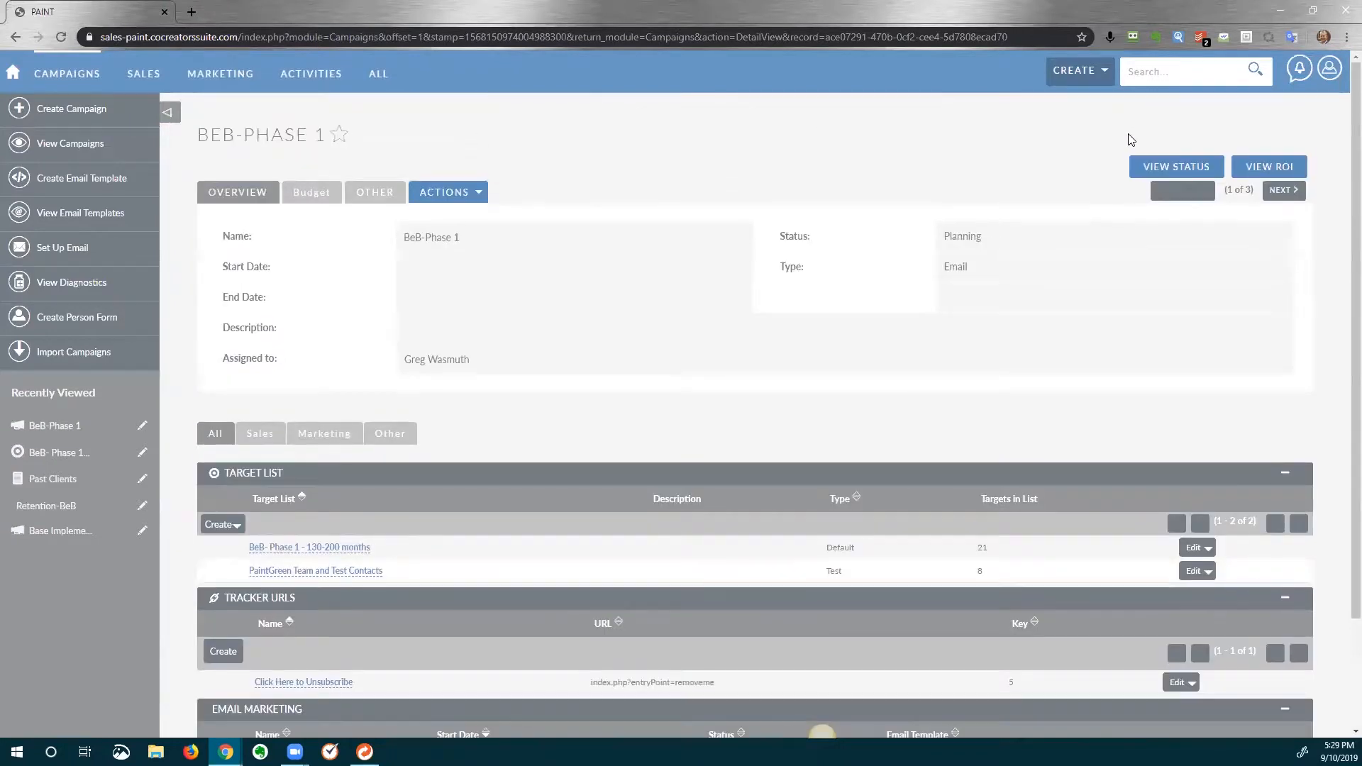
pyautogui.click(482, 199)
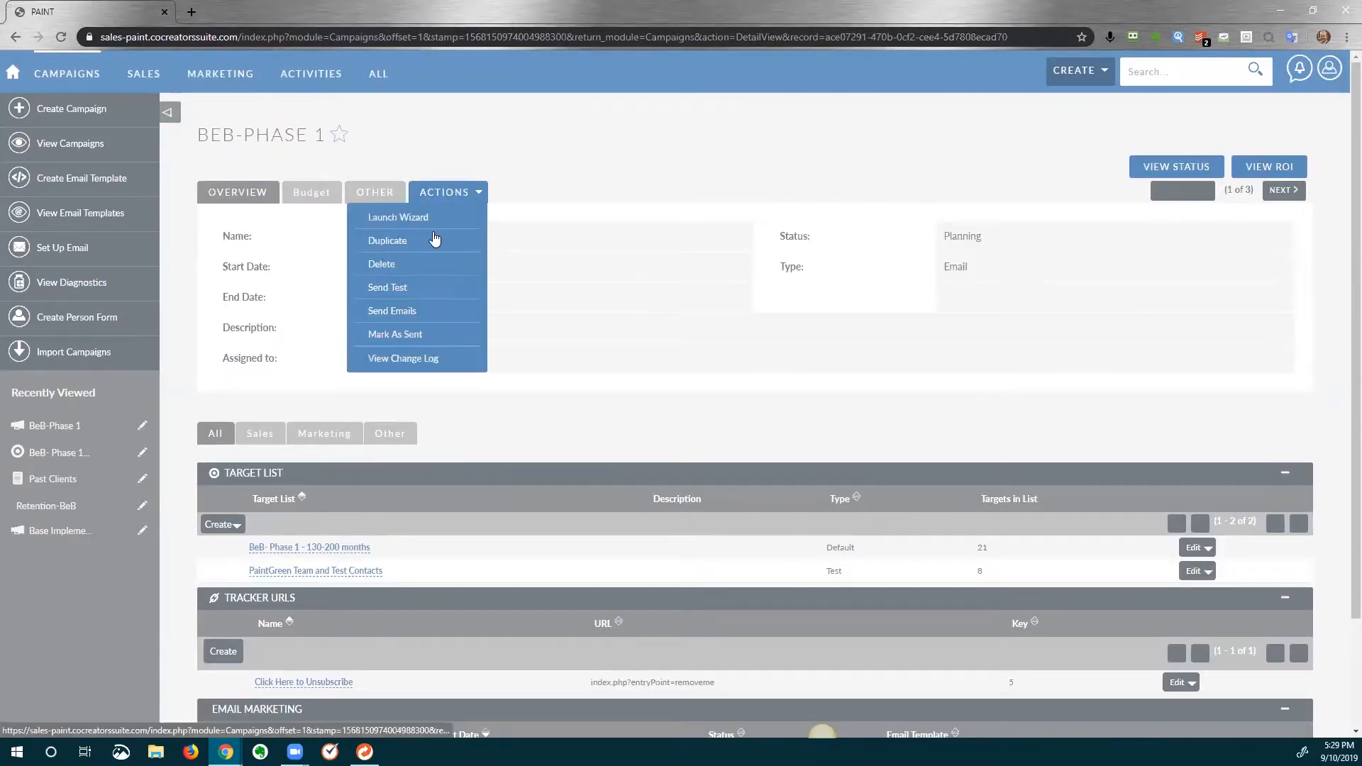
pyautogui.click(397, 218)
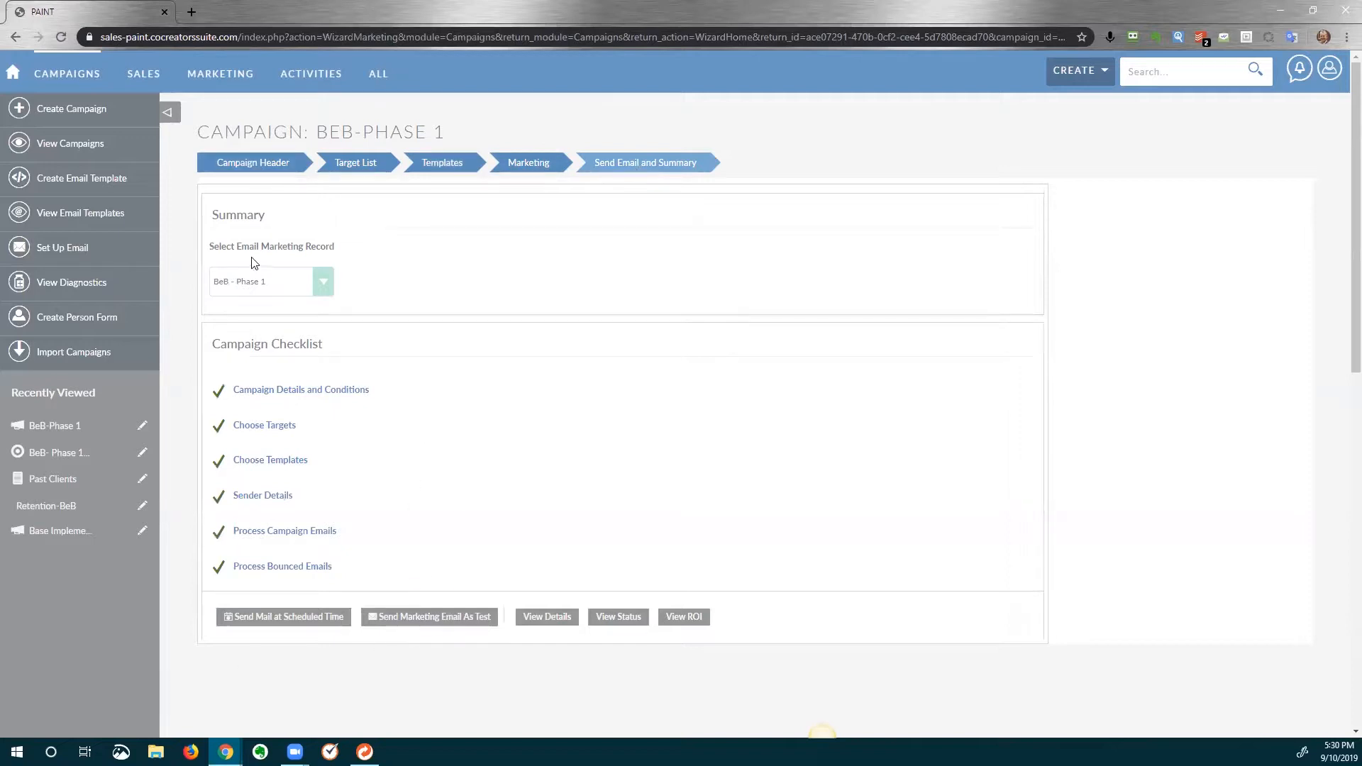
pyautogui.click(232, 168)
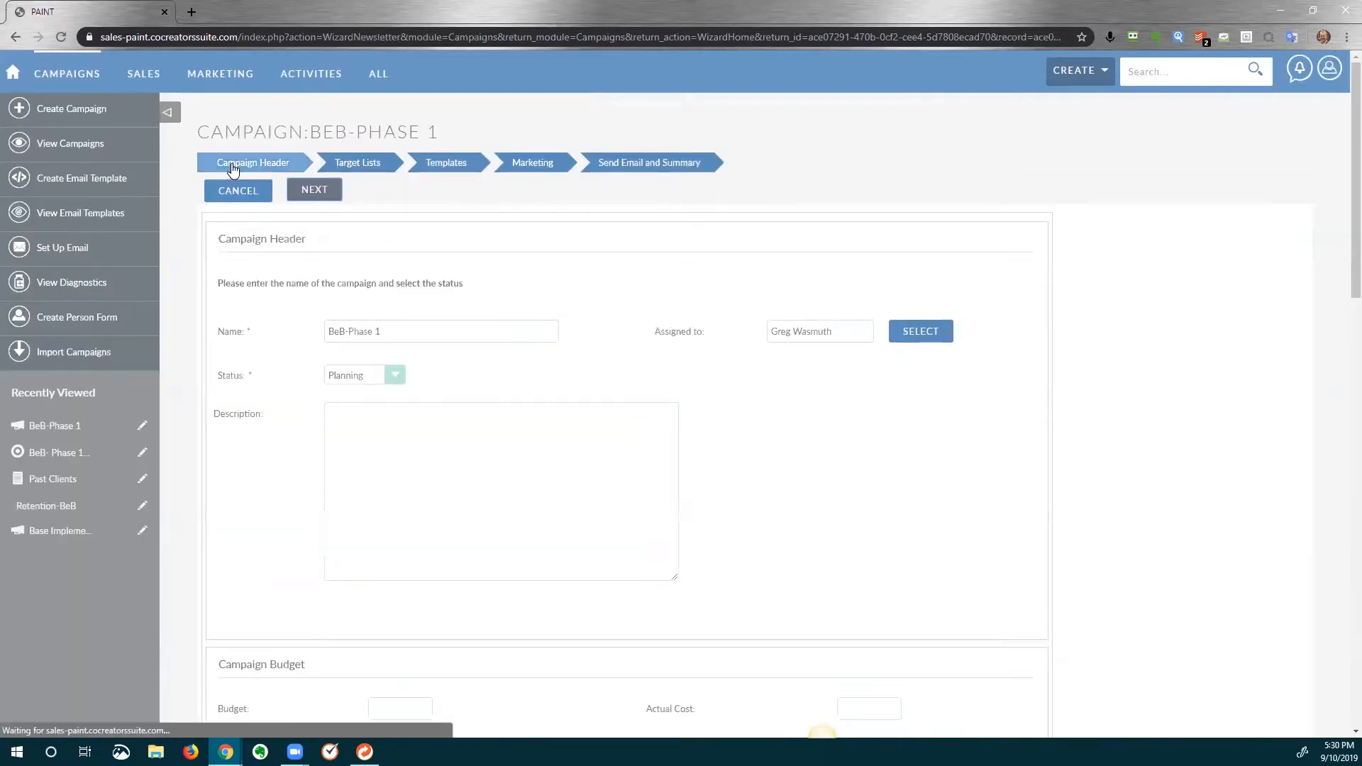
# Review the Campaign Header and Campaign Budget fields of the BeB-Phase 1 campaign, and advance to the Target Lists stage
pyautogui.scroll(-4, 479, 325)
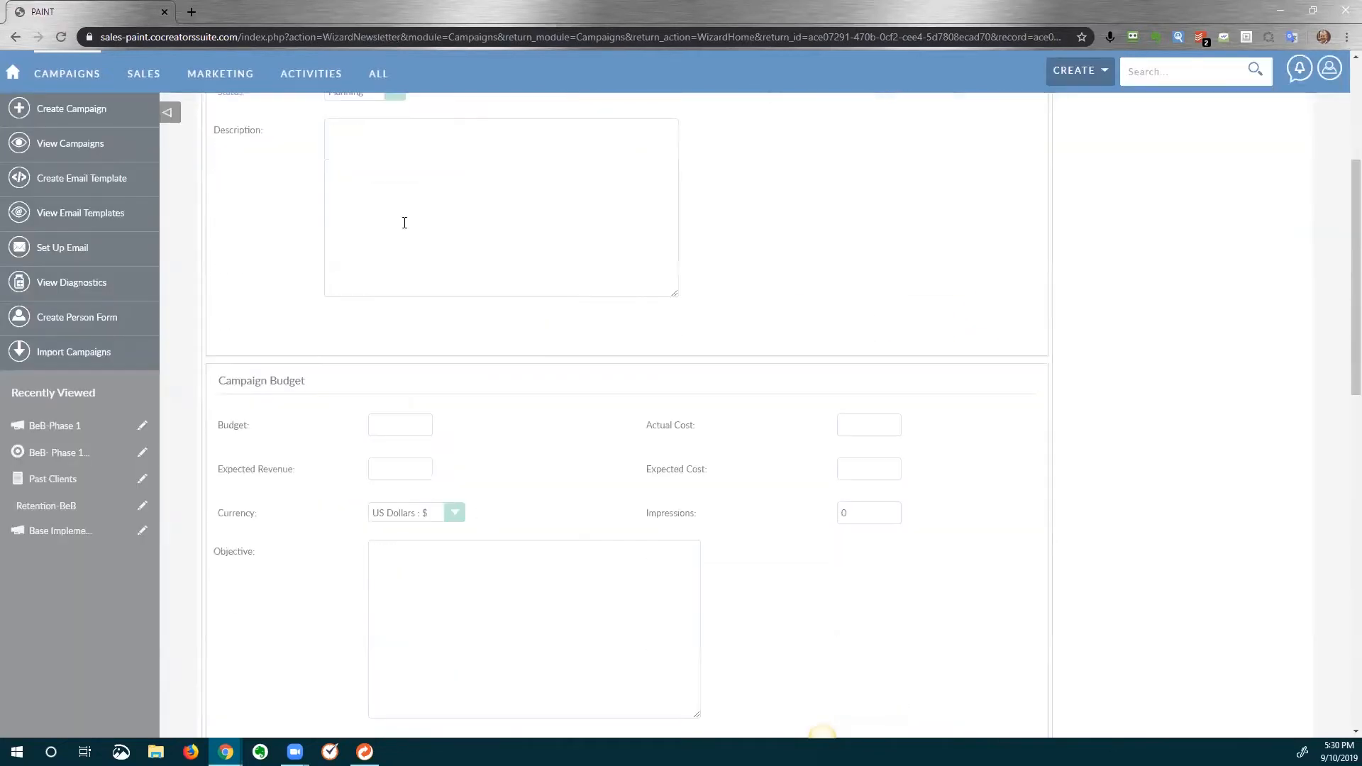
pyautogui.scroll(-3, 515, 585)
pyautogui.scroll(5, 524, 504)
pyautogui.scroll(1, 346, 264)
pyautogui.scroll(-4, 196, 641)
pyautogui.scroll(4, 526, 548)
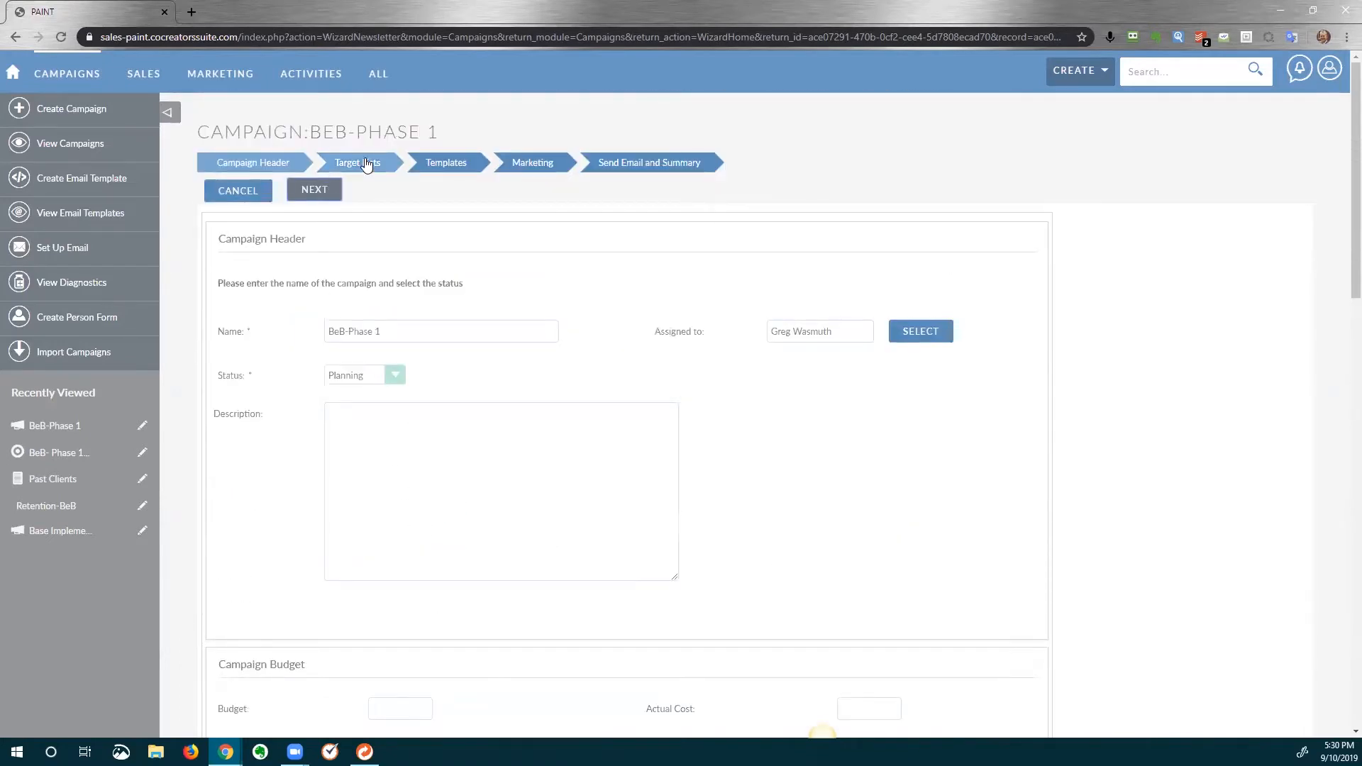
pyautogui.click(312, 189)
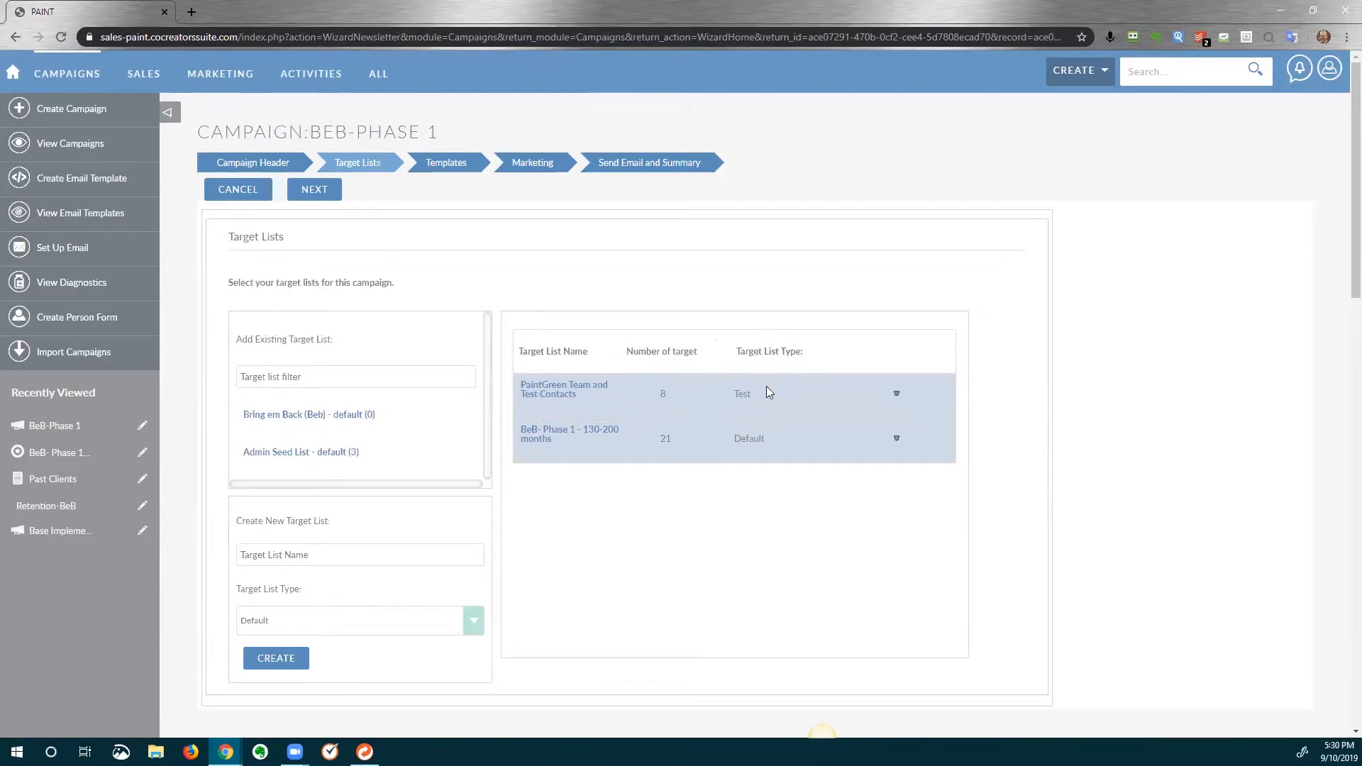
# Open the target list "PaintGreen Team and Test Contacts", review its details and contacts, and return to the campaign wizard
pyautogui.click(544, 400)
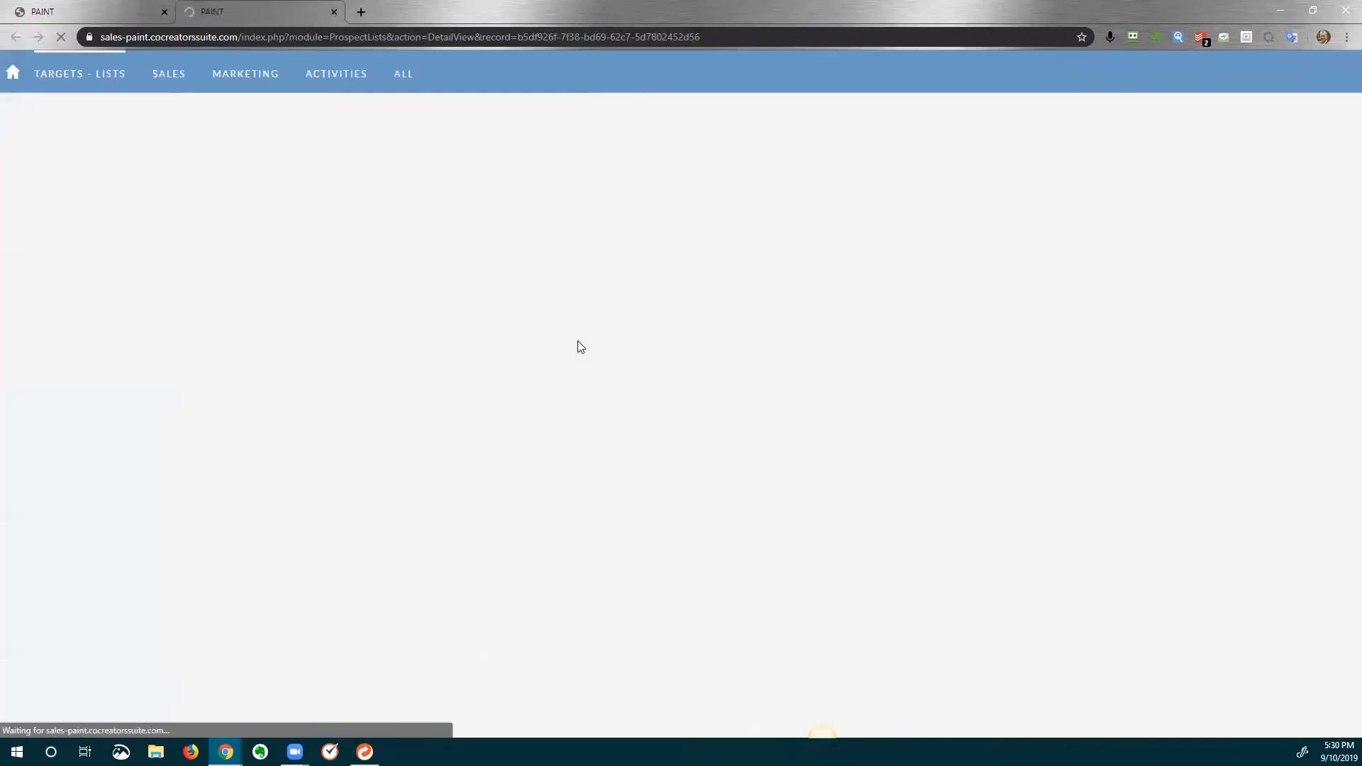
pyautogui.scroll(-4, 486, 502)
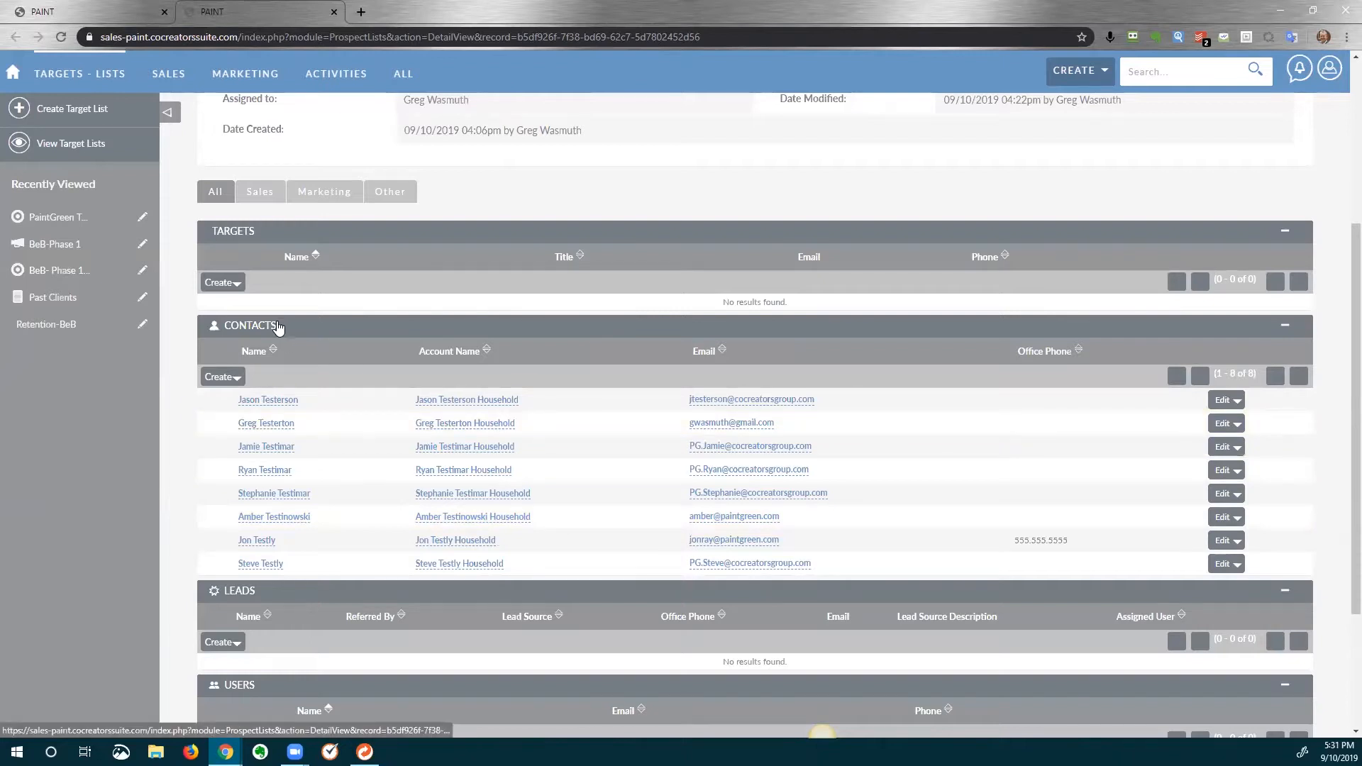
pyautogui.scroll(4, 282, 326)
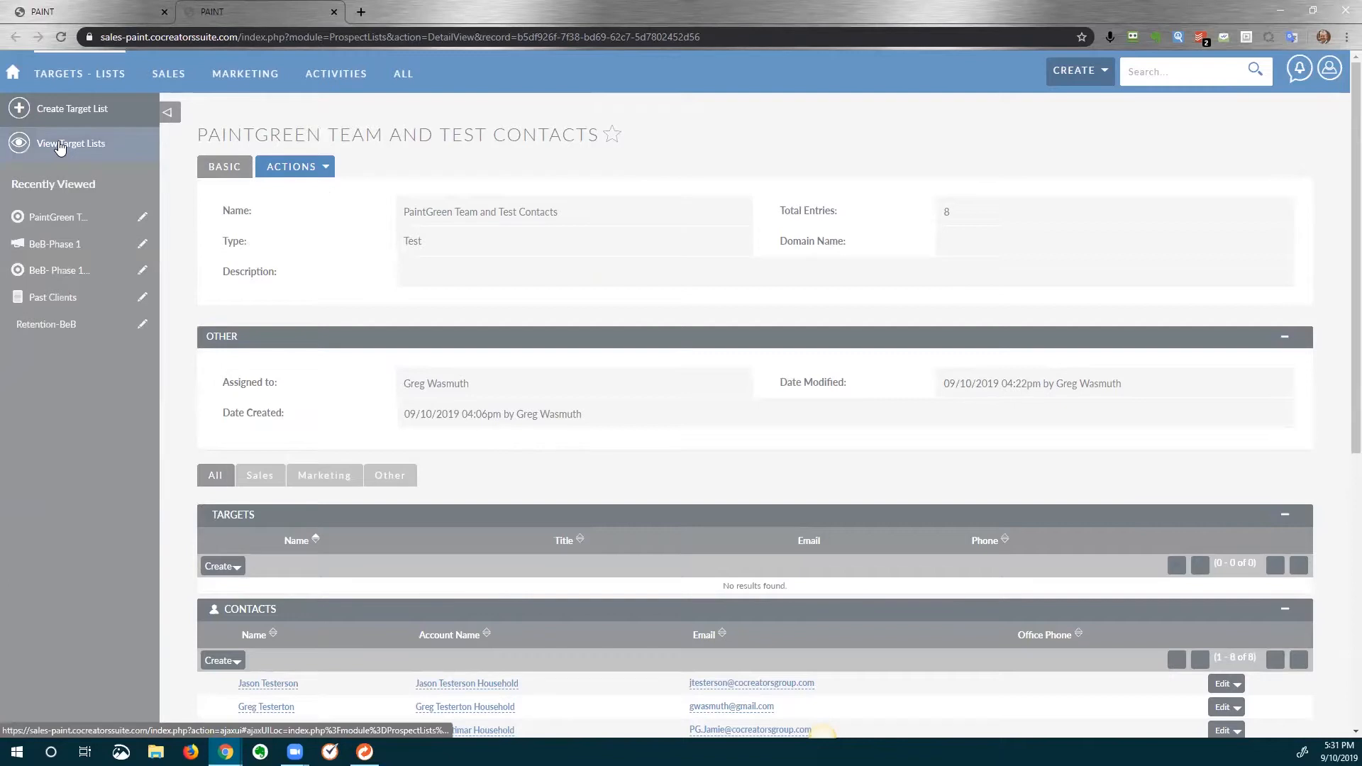
pyautogui.rightClick(508, 187)
pyautogui.click(81, 13)
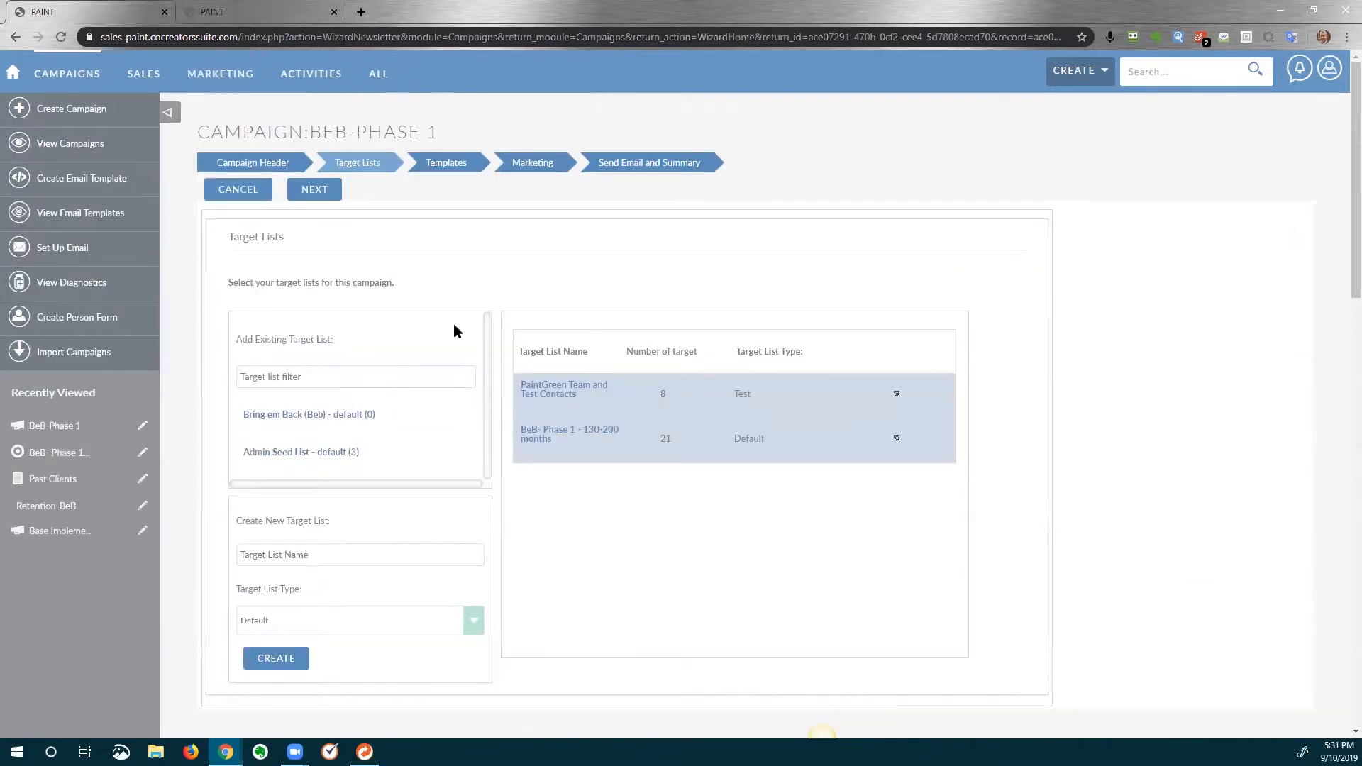
# Advance the campaign wizard from the Target Lists stage to the Templates stage
pyautogui.scroll(-1, 492, 447)
pyautogui.scroll(1, 674, 288)
pyautogui.click(443, 175)
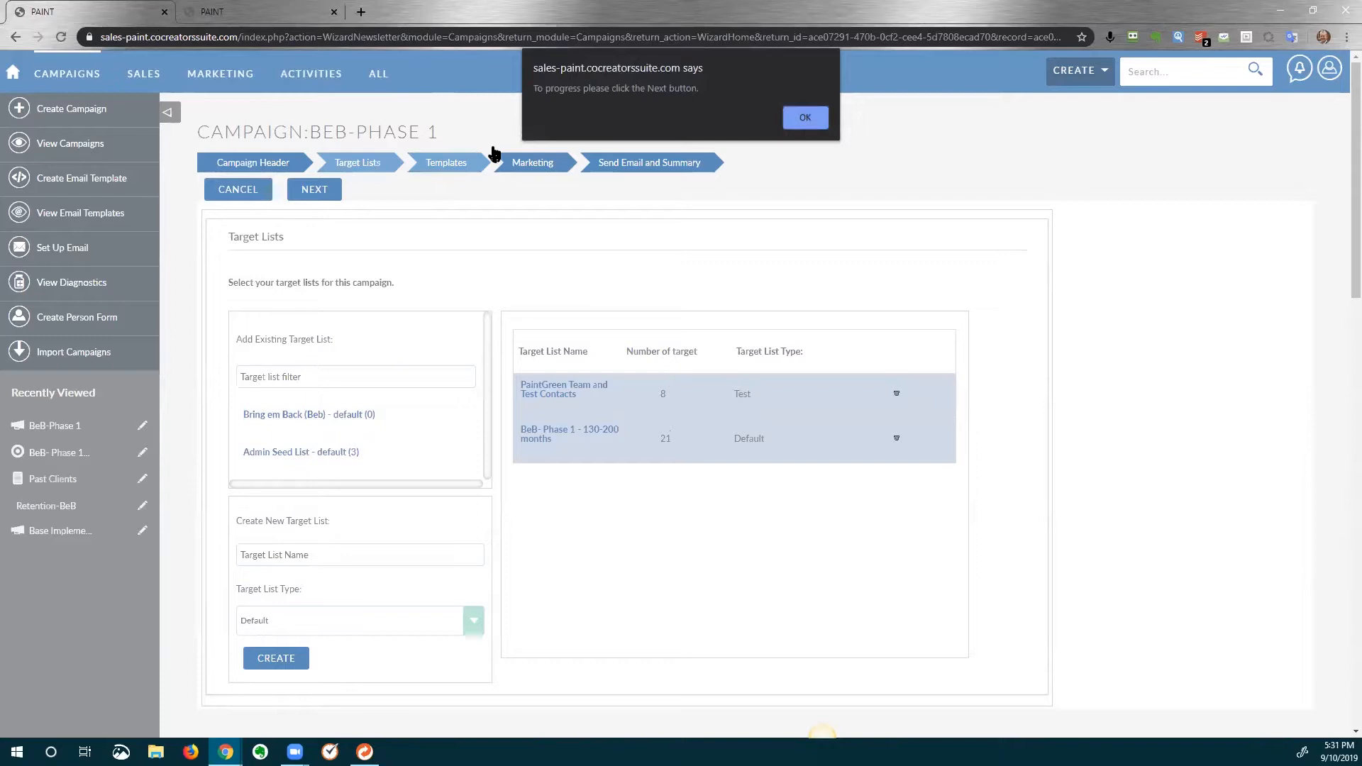
pyautogui.click(795, 121)
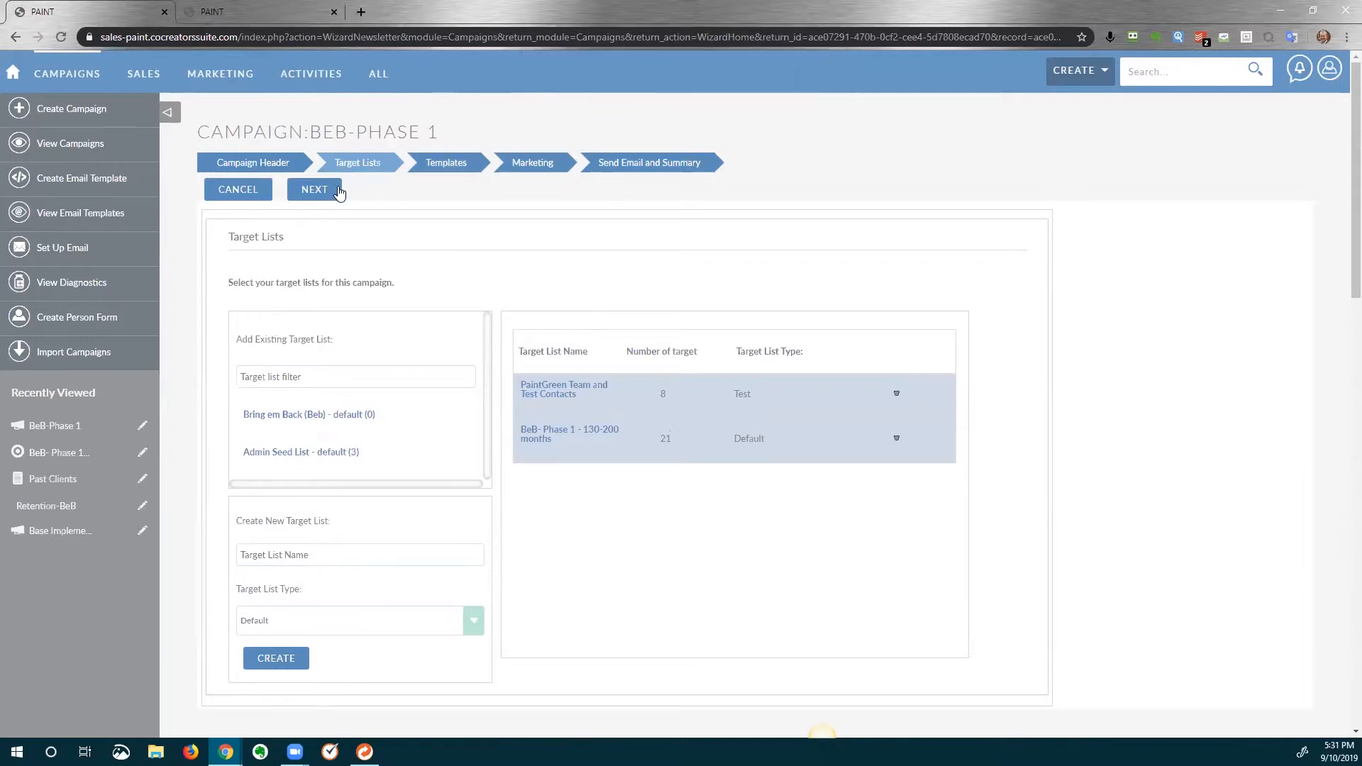
pyautogui.click(335, 189)
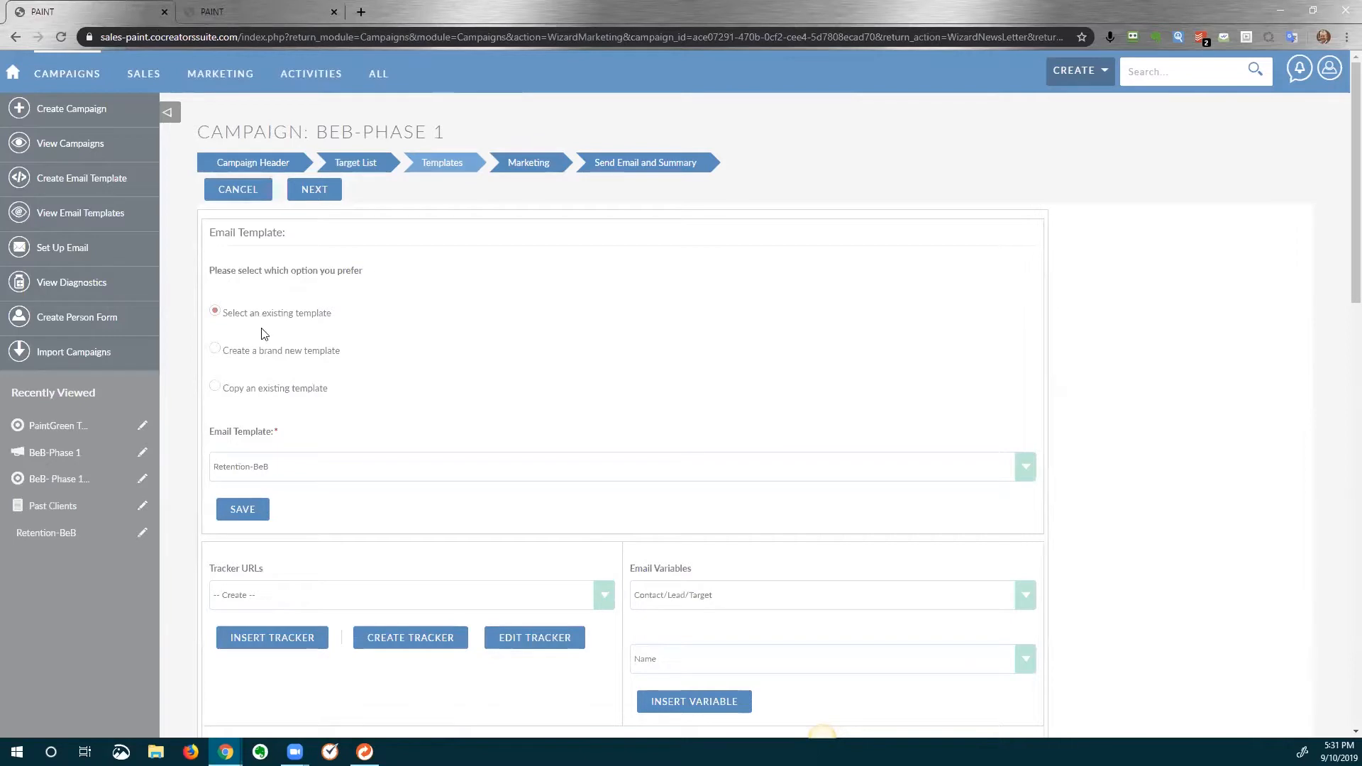
# Review the Retention-BeB email template's settings and its body from the header down to the signature and referral section
pyautogui.scroll(-3, 280, 320)
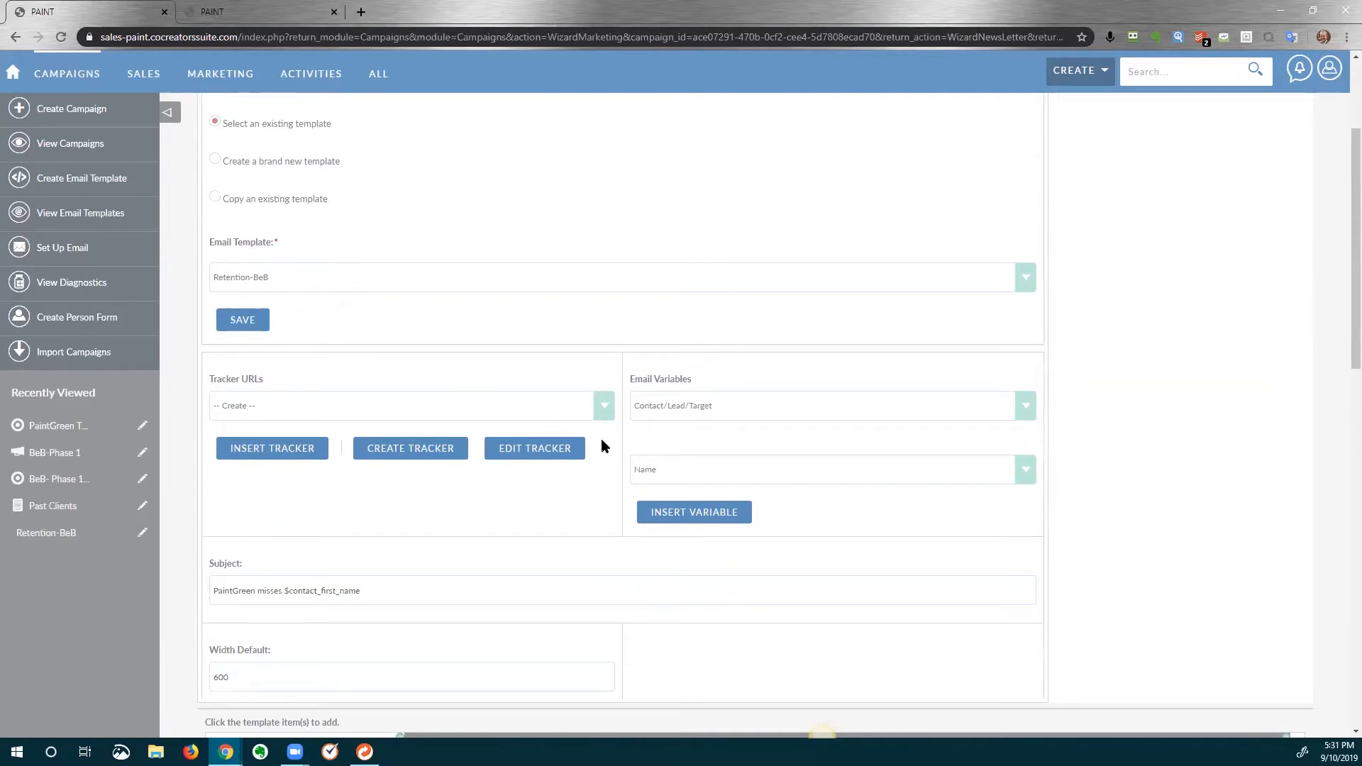
pyautogui.scroll(-7, 602, 443)
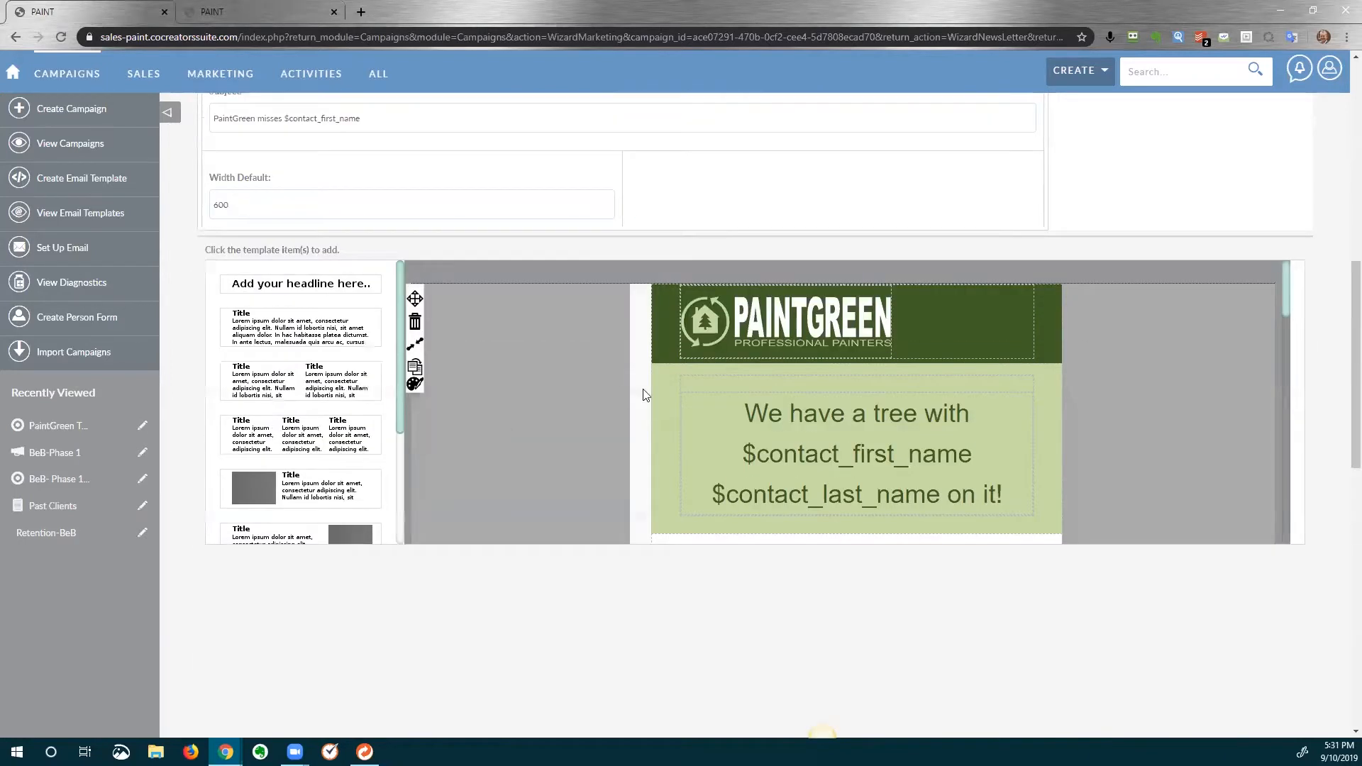
pyautogui.moveTo(1285, 304); pyautogui.dragTo(1274, 483)
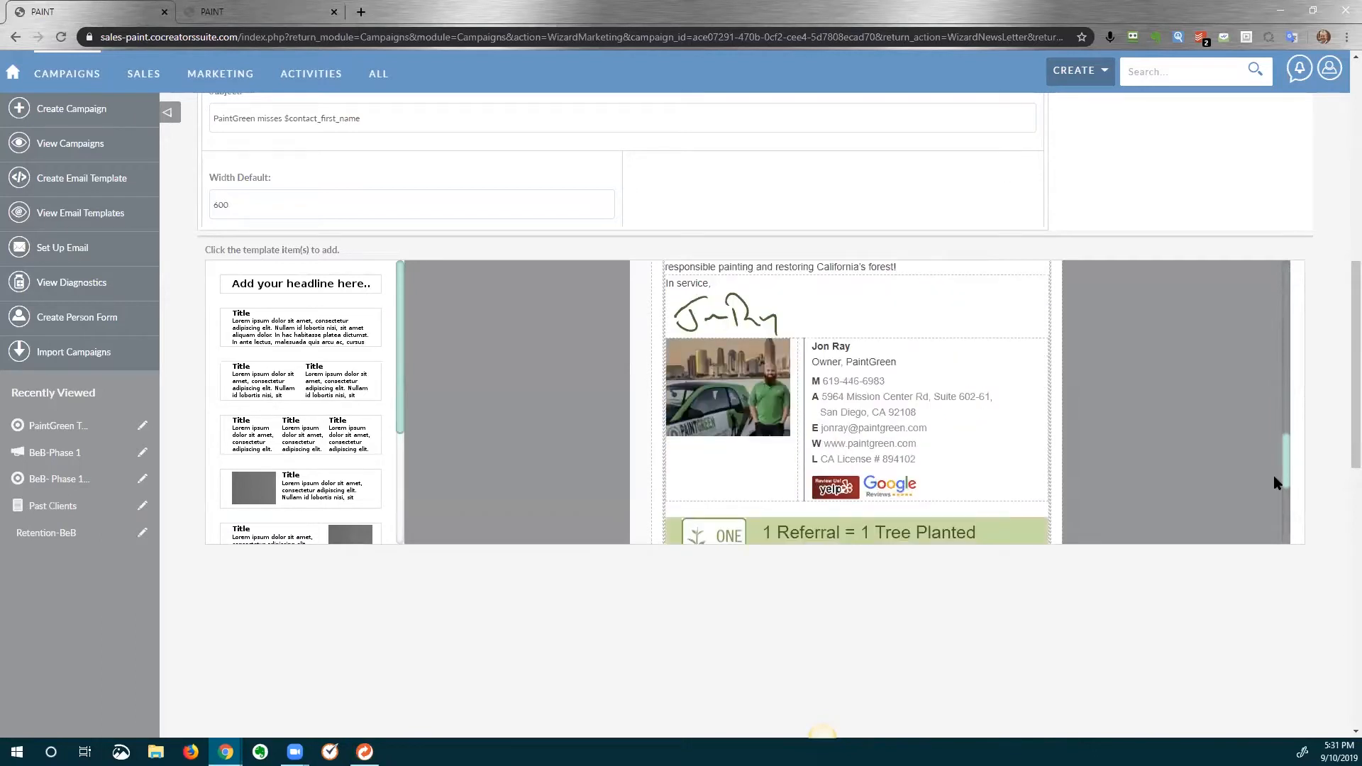
pyautogui.rightClick(1274, 483)
pyautogui.click(1270, 452)
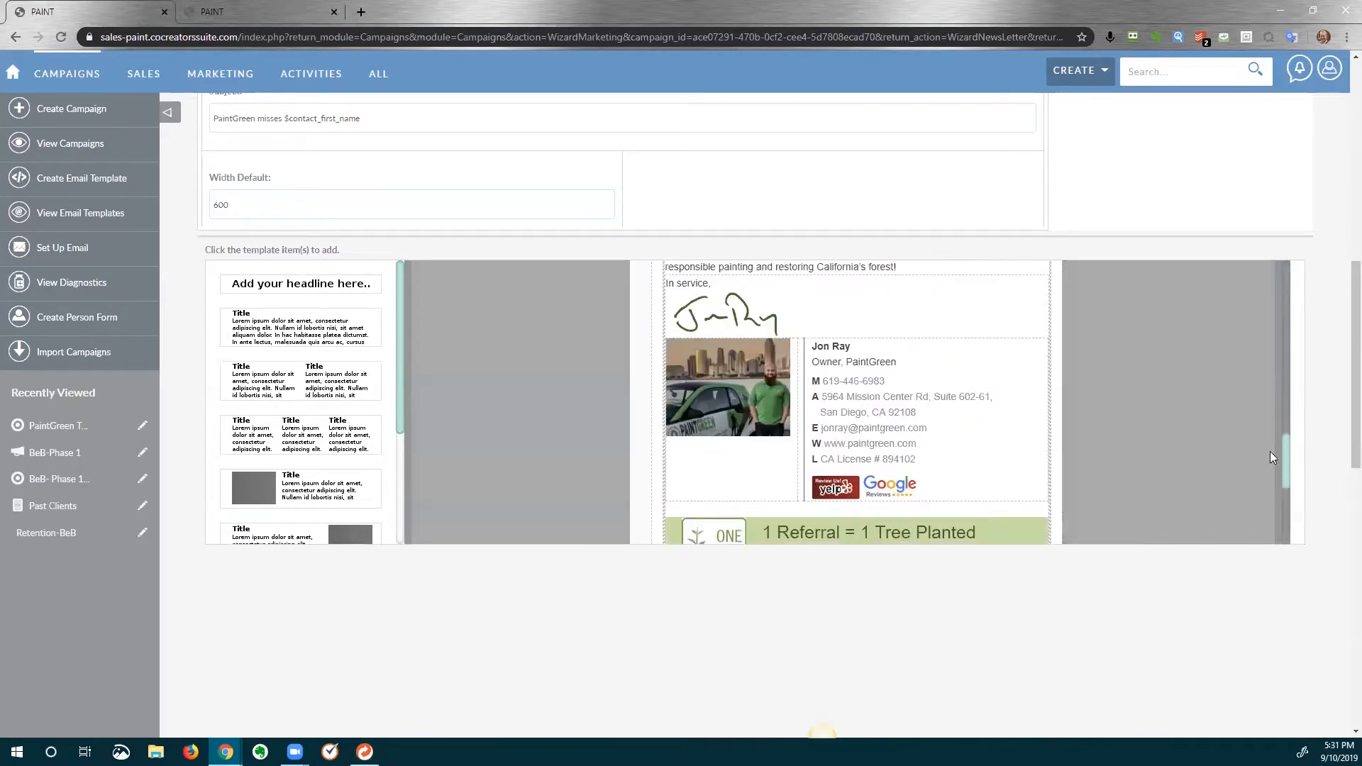
pyautogui.moveTo(1287, 461); pyautogui.dragTo(1270, 335)
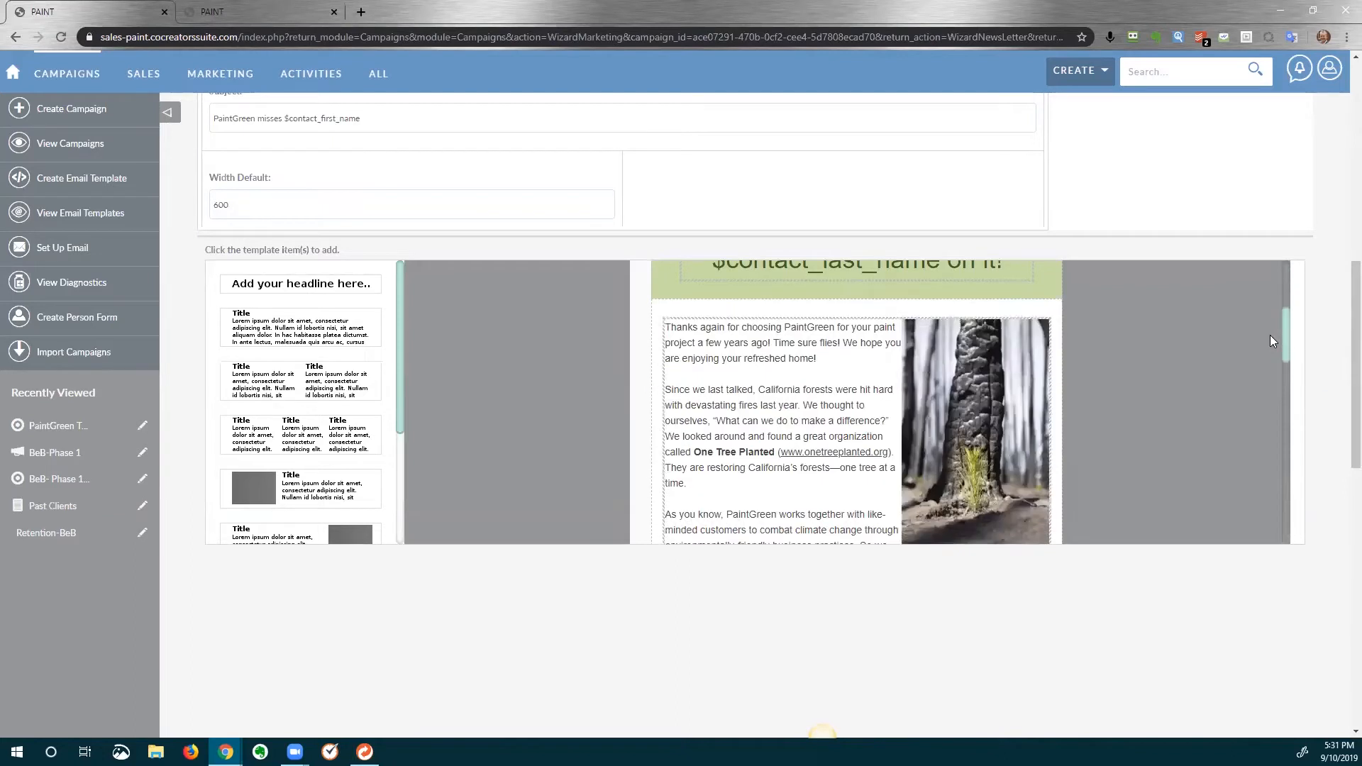
# Highlight the "few years ago!" wording in the email's opening paragraph, recheck the template settings, and advance to the Marketing stage
pyautogui.moveTo(708, 340); pyautogui.dragTo(772, 340)
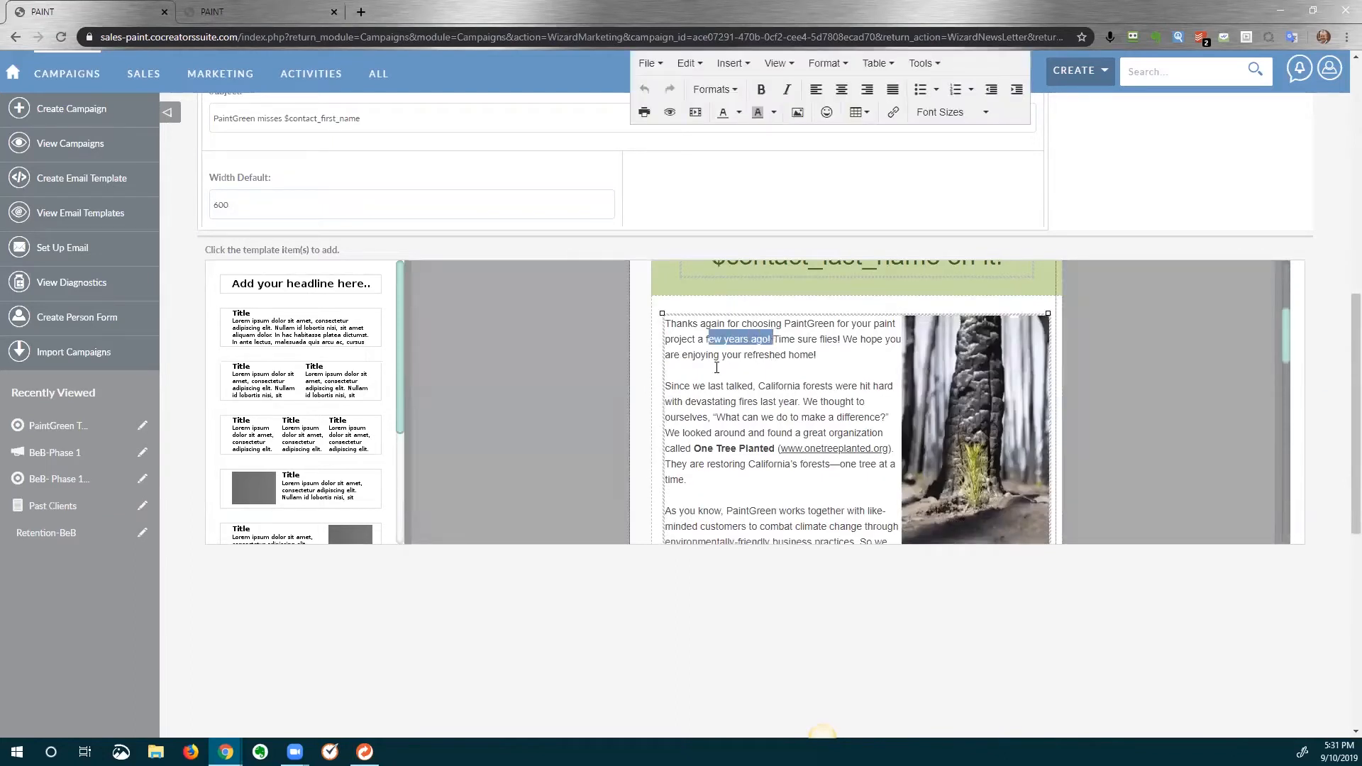
pyautogui.moveTo(828, 338); pyautogui.dragTo(751, 338)
pyautogui.click(745, 338)
pyautogui.scroll(7, 262, 190)
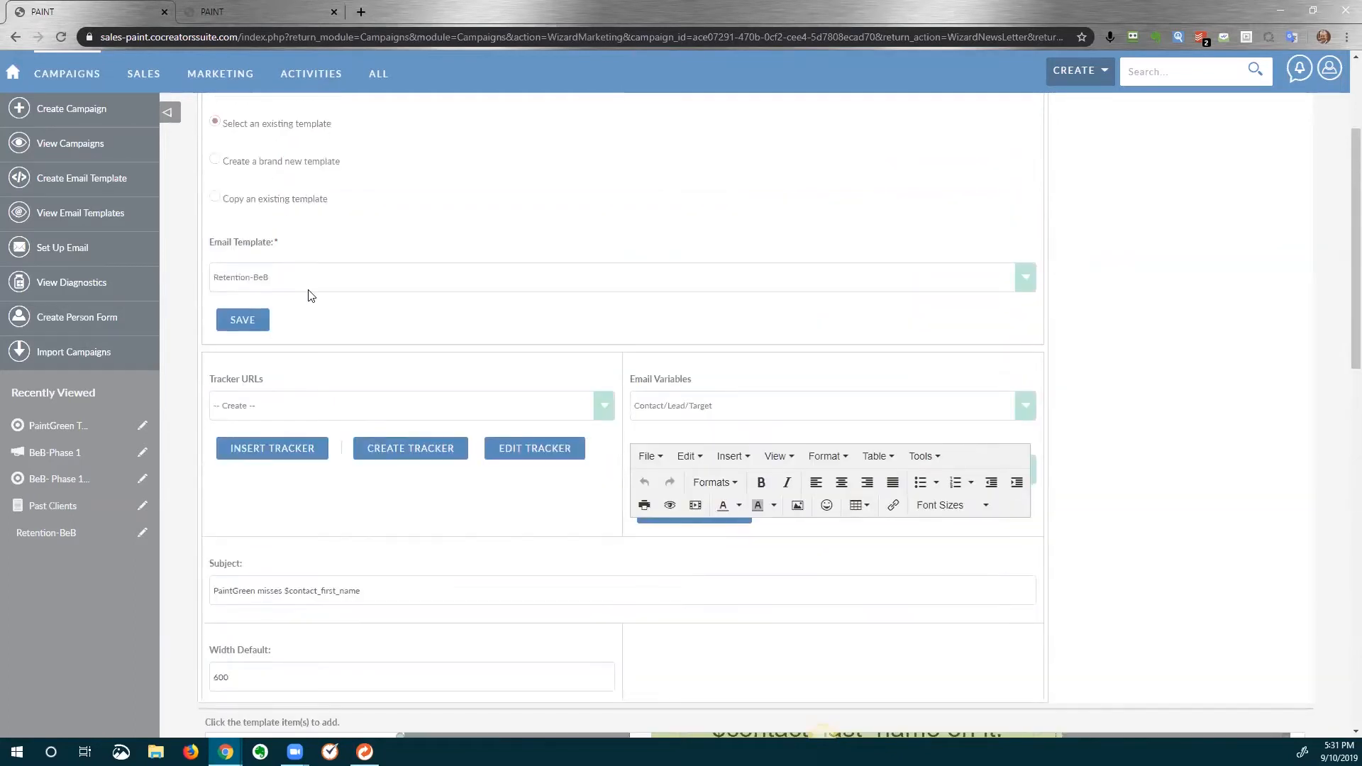
pyautogui.scroll(-1, 343, 406)
pyautogui.scroll(-4, 593, 389)
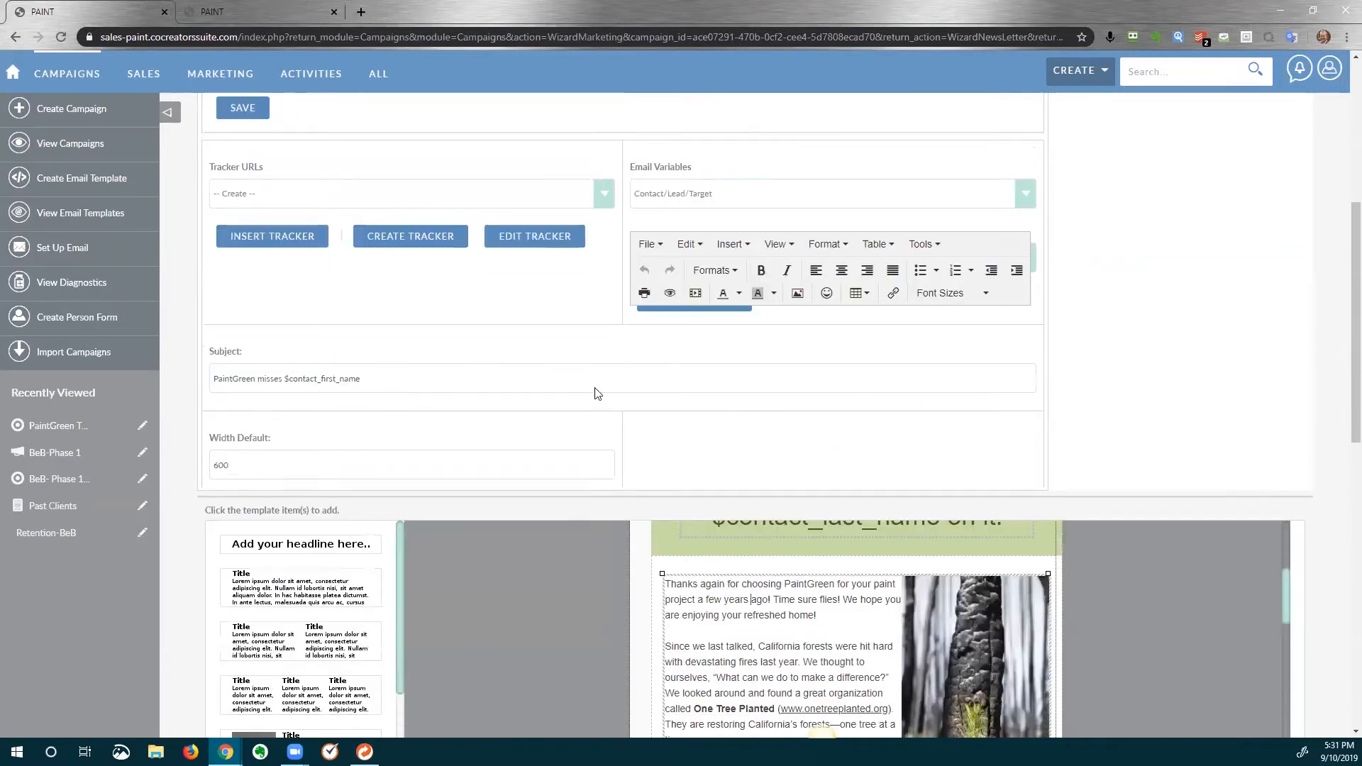
pyautogui.moveTo(1353, 379); pyautogui.dragTo(1354, 193)
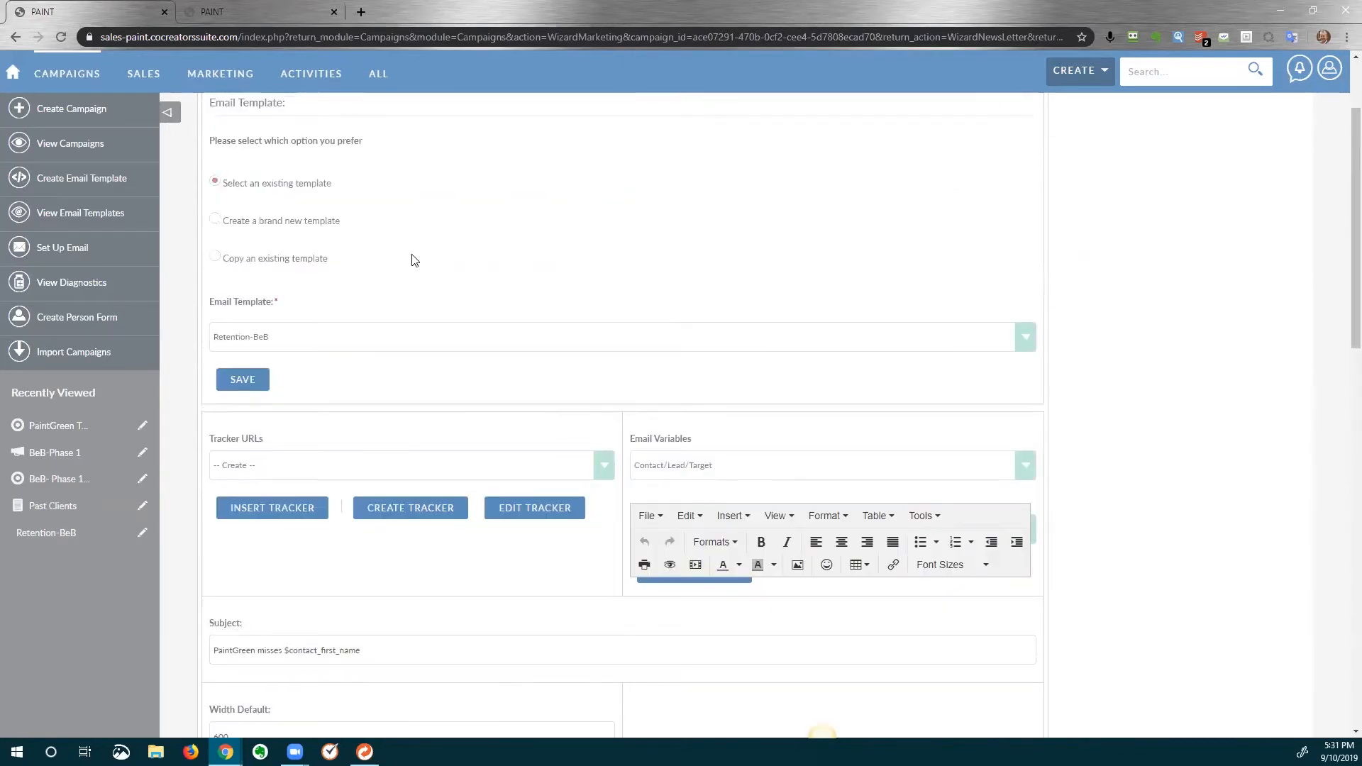
pyautogui.scroll(2, 410, 259)
pyautogui.click(309, 190)
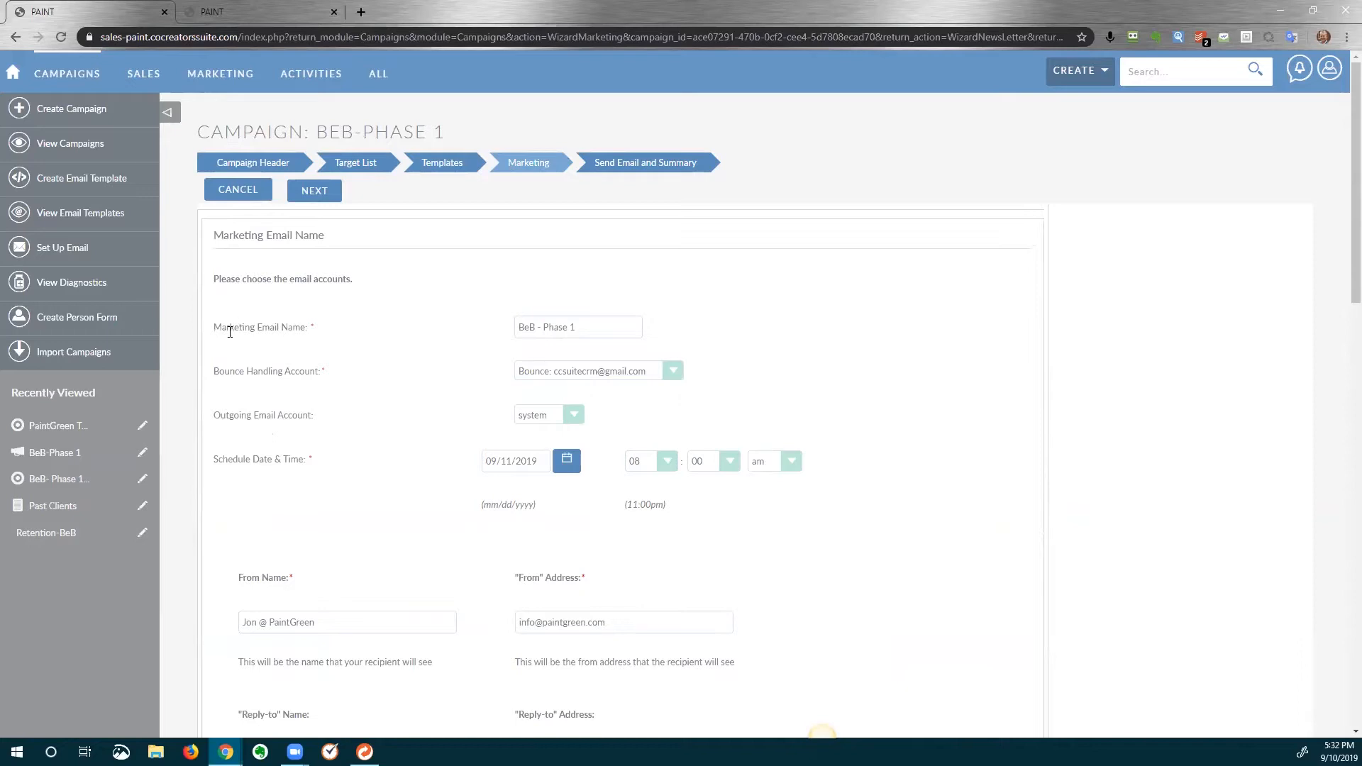
# Review the marketing email's name, accounts, schedule, and From and Reply-to names and addresses
pyautogui.scroll(-1, 277, 256)
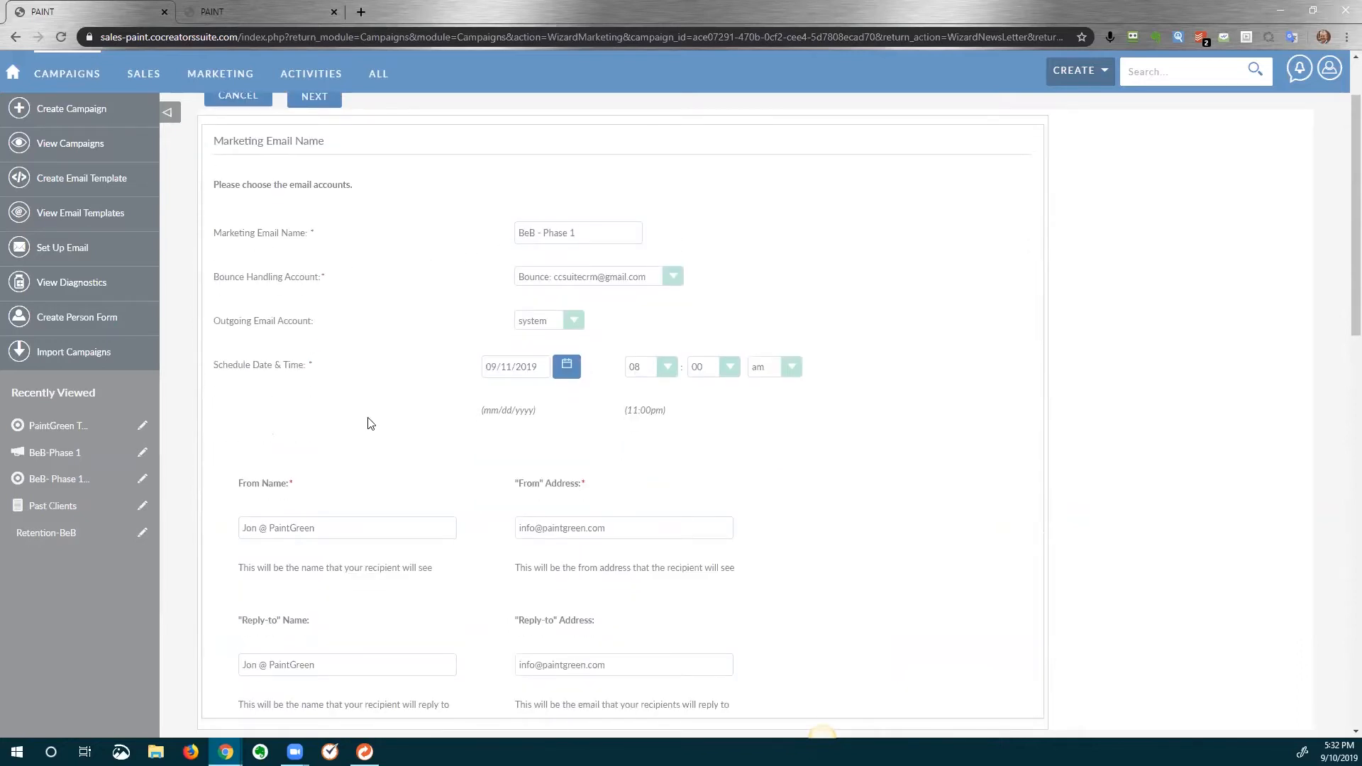
pyautogui.scroll(-2, 383, 397)
pyautogui.scroll(3, 461, 287)
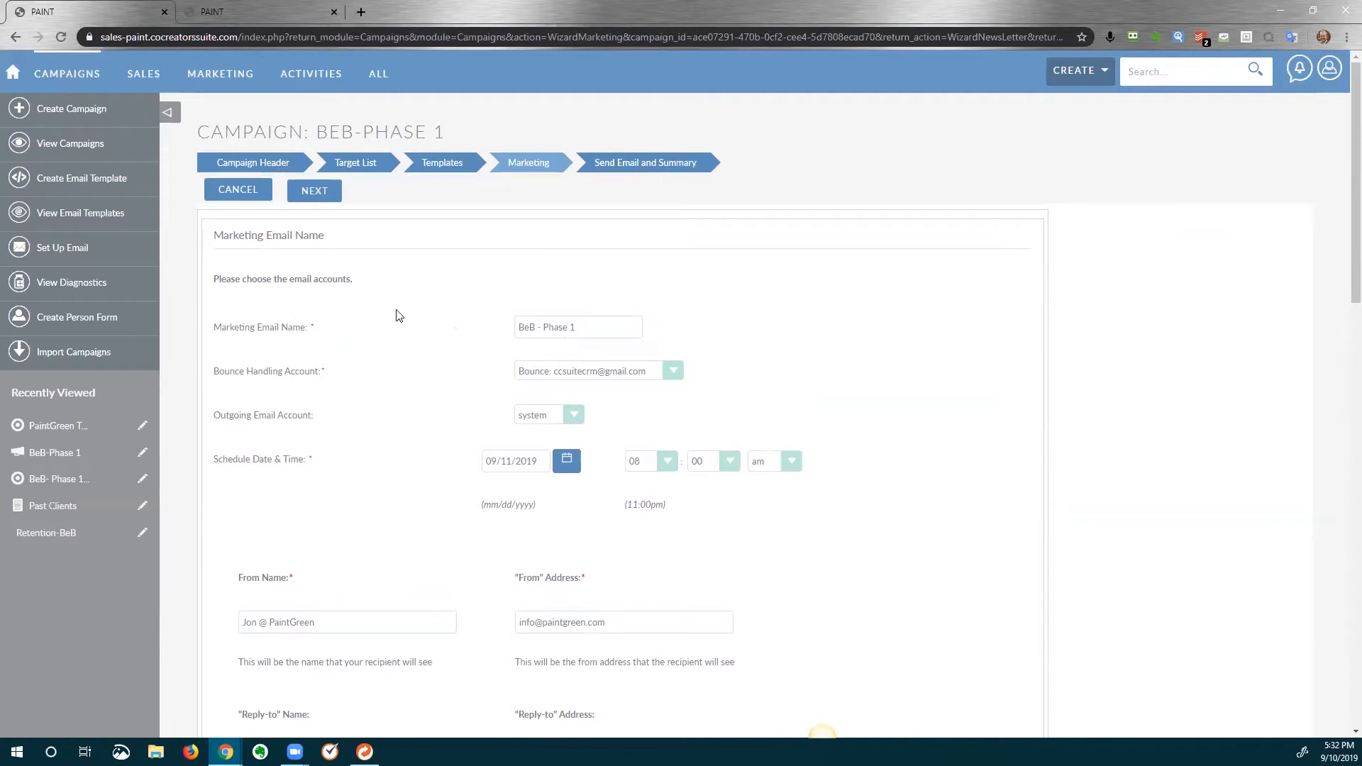
pyautogui.scroll(-1, 334, 291)
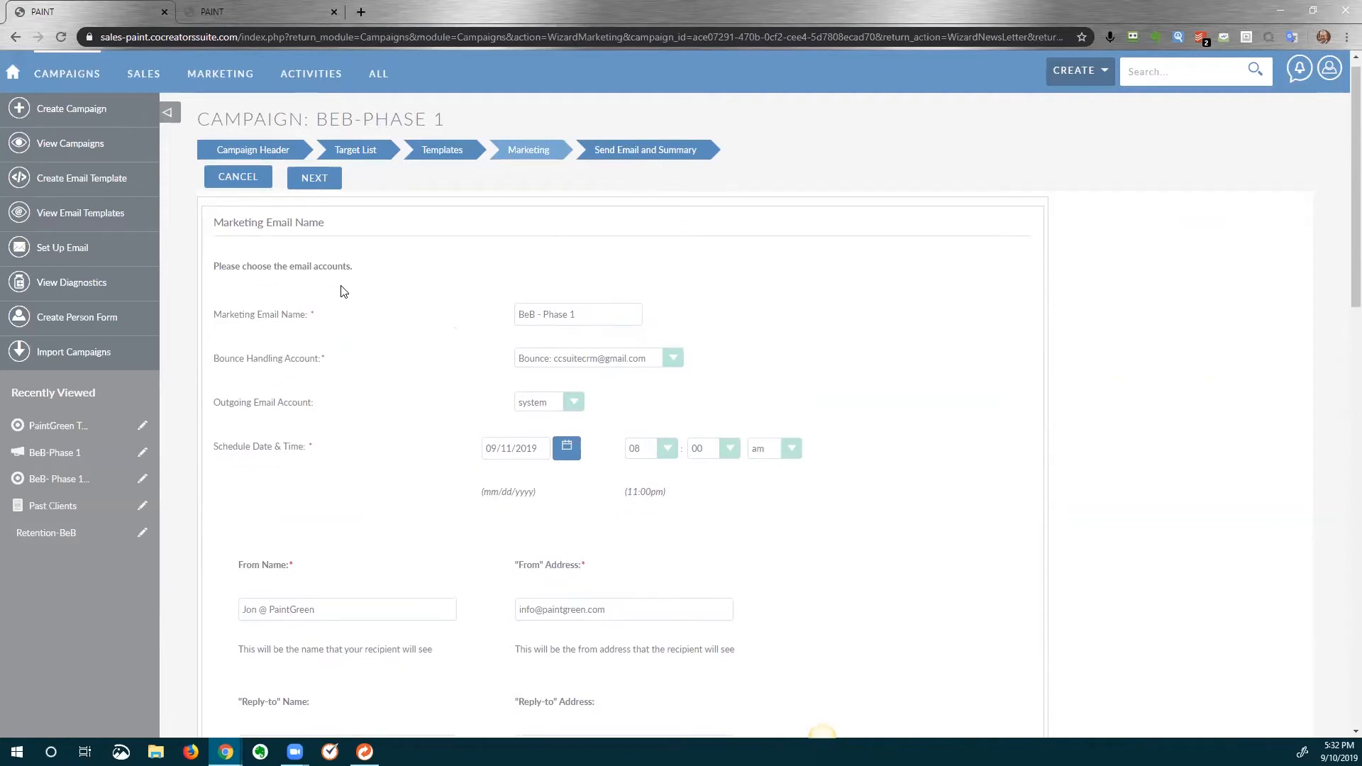
pyautogui.scroll(-3, 334, 252)
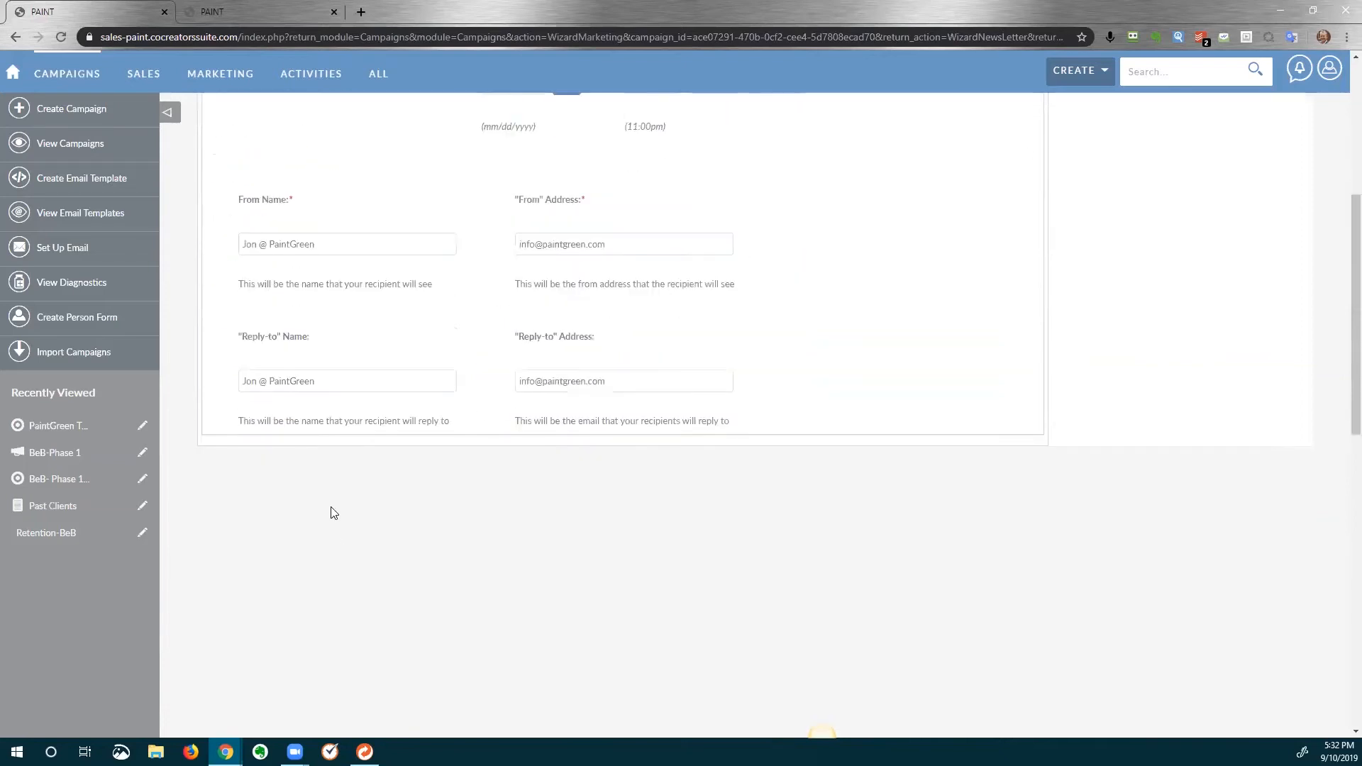
pyautogui.scroll(1, 435, 447)
pyautogui.moveTo(278, 339); pyautogui.dragTo(427, 339)
pyautogui.click(587, 338)
pyautogui.click(600, 476)
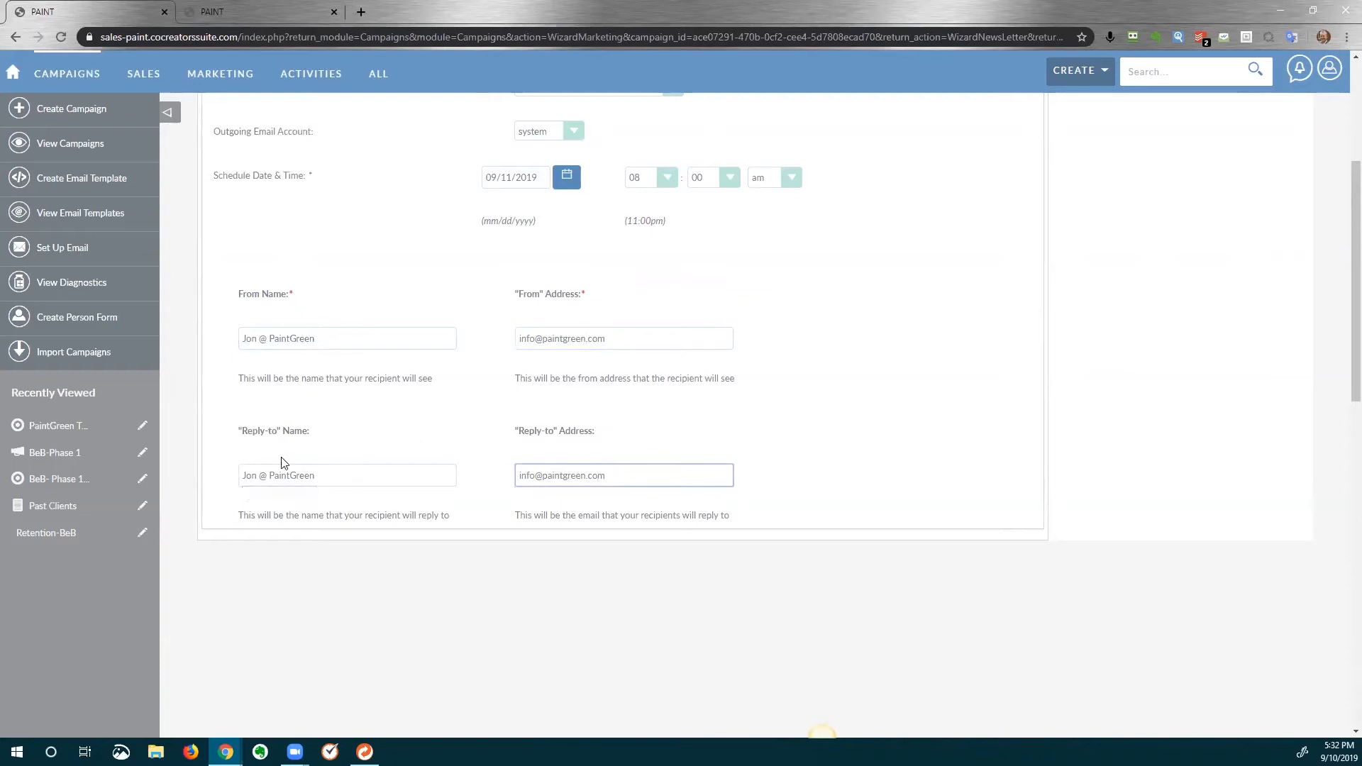
pyautogui.scroll(4, 330, 468)
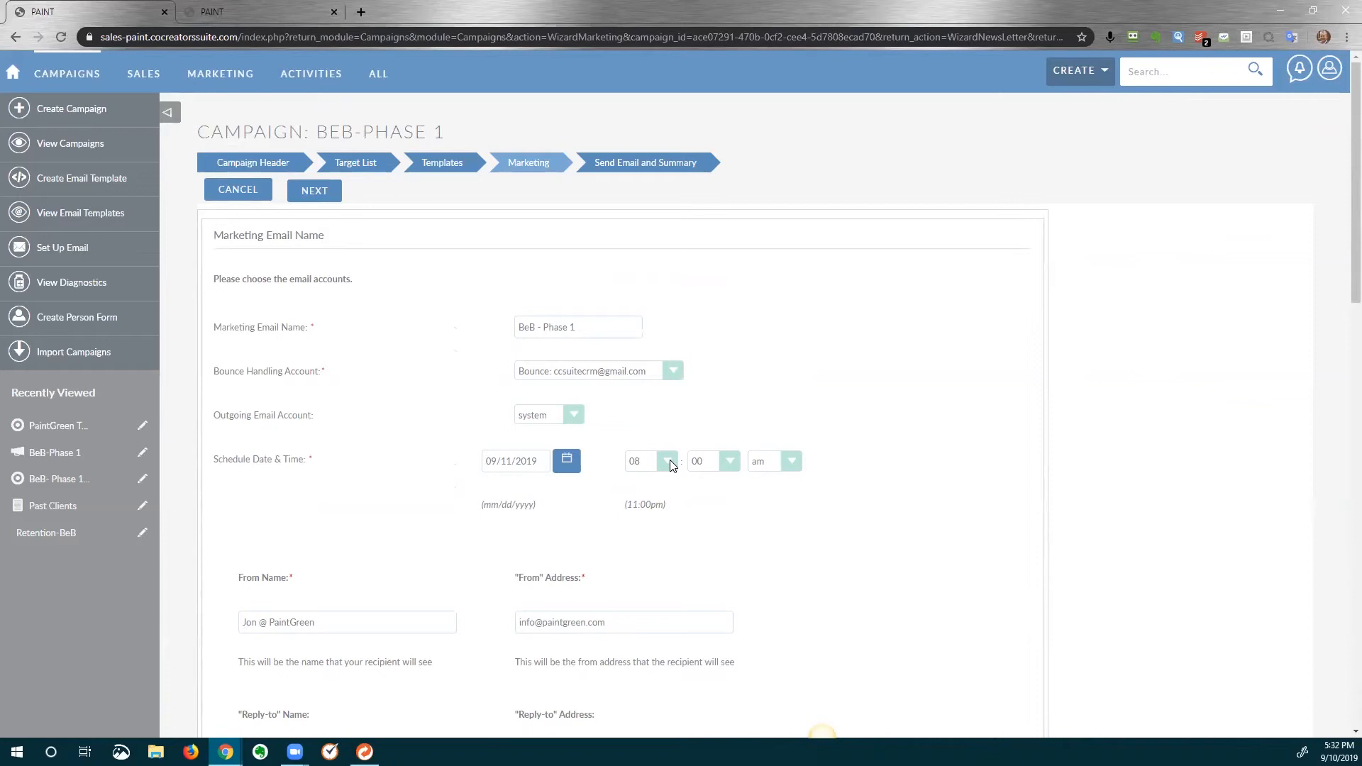
# View the schedule date calendar, close it without choosing a date, and advance to the Send Email and Summary stage
pyautogui.click(567, 460)
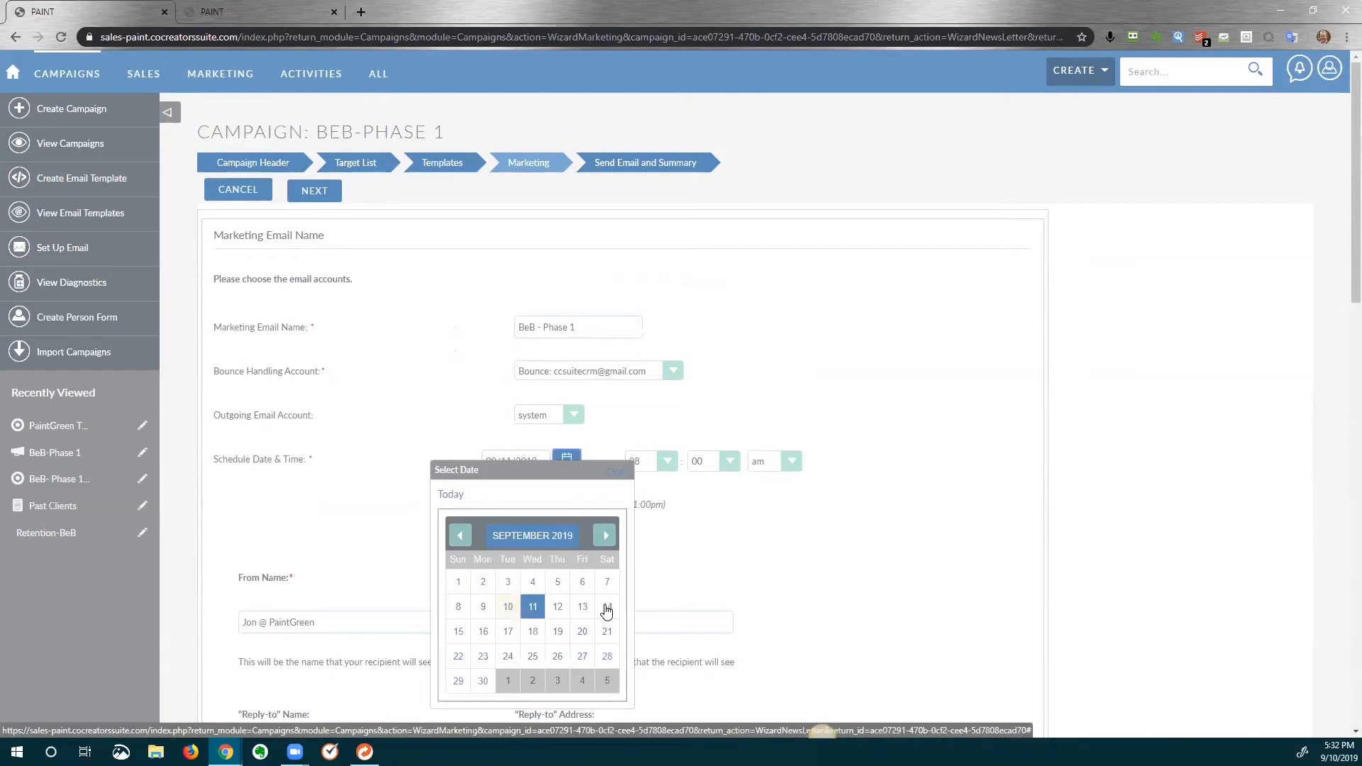
pyautogui.click(769, 533)
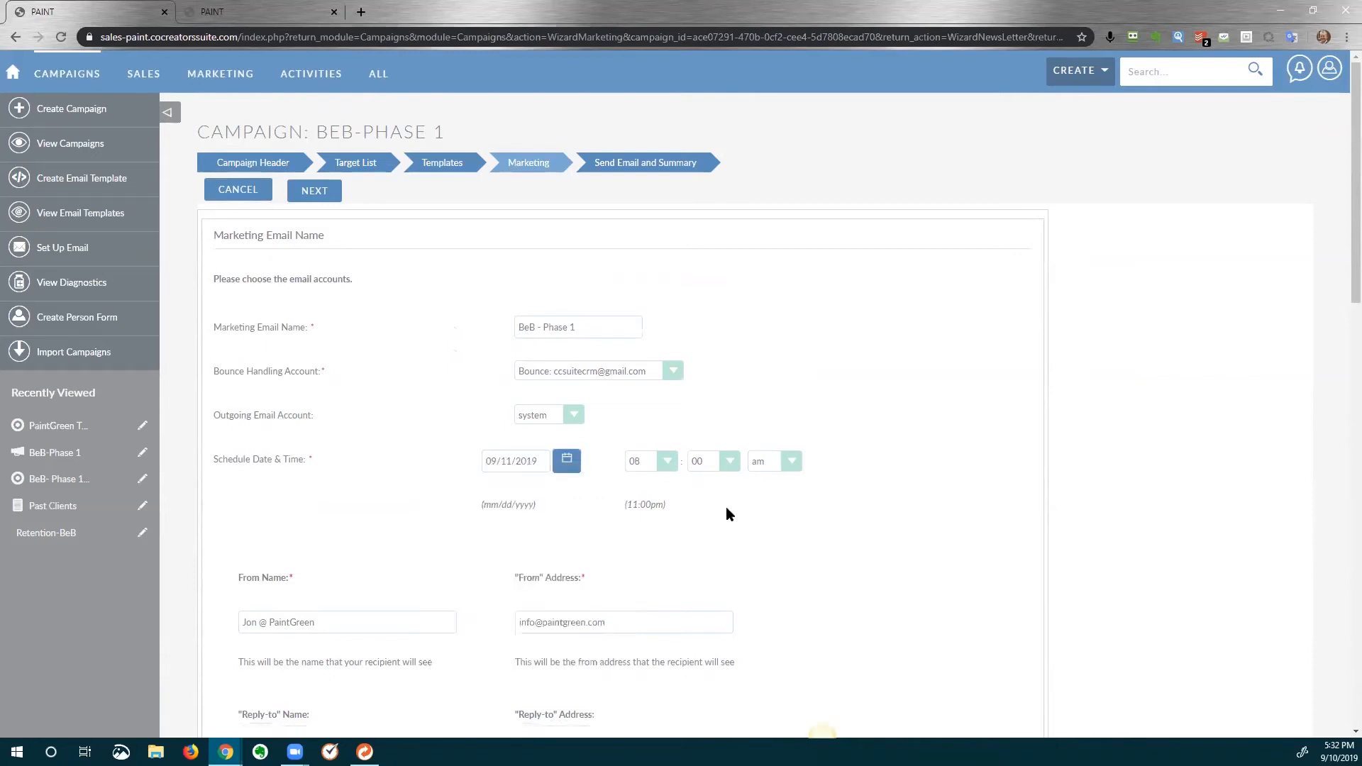
pyautogui.scroll(-6, 368, 405)
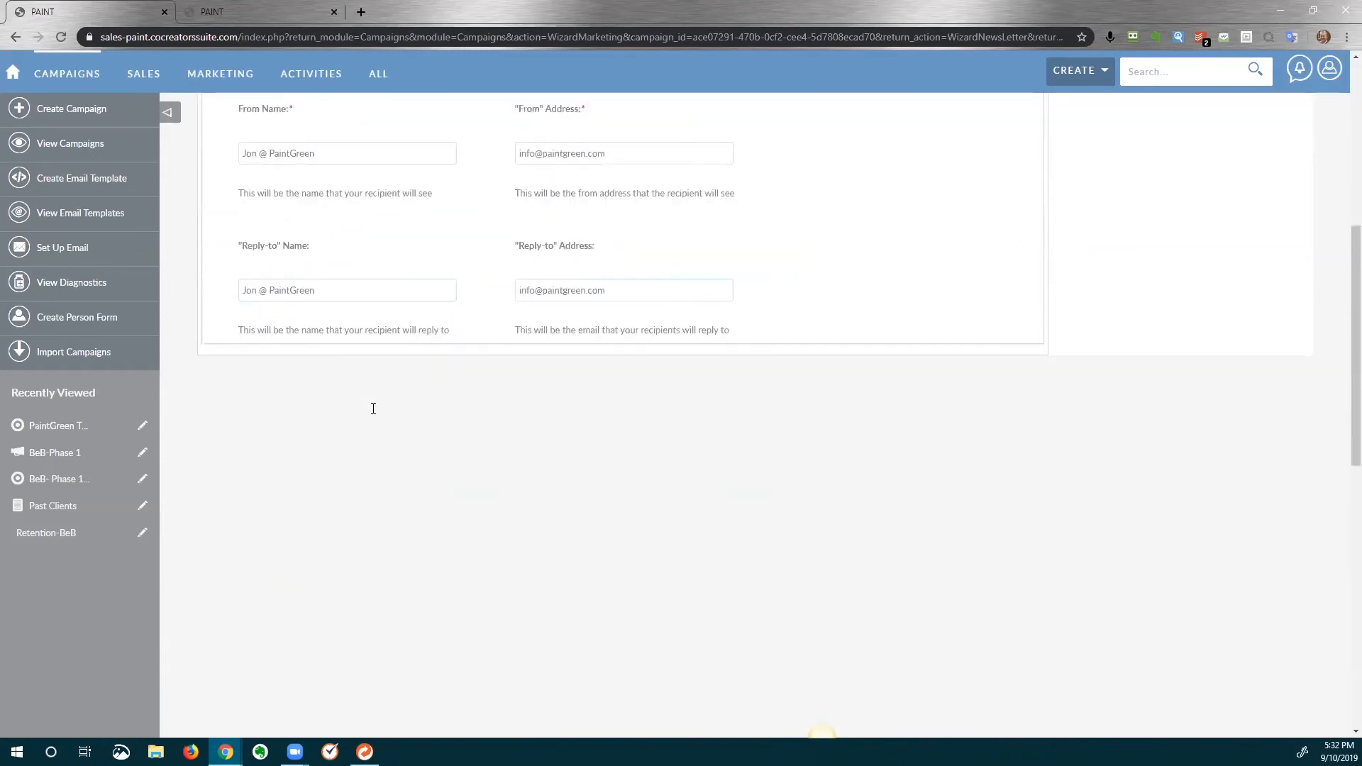
pyautogui.scroll(6, 376, 355)
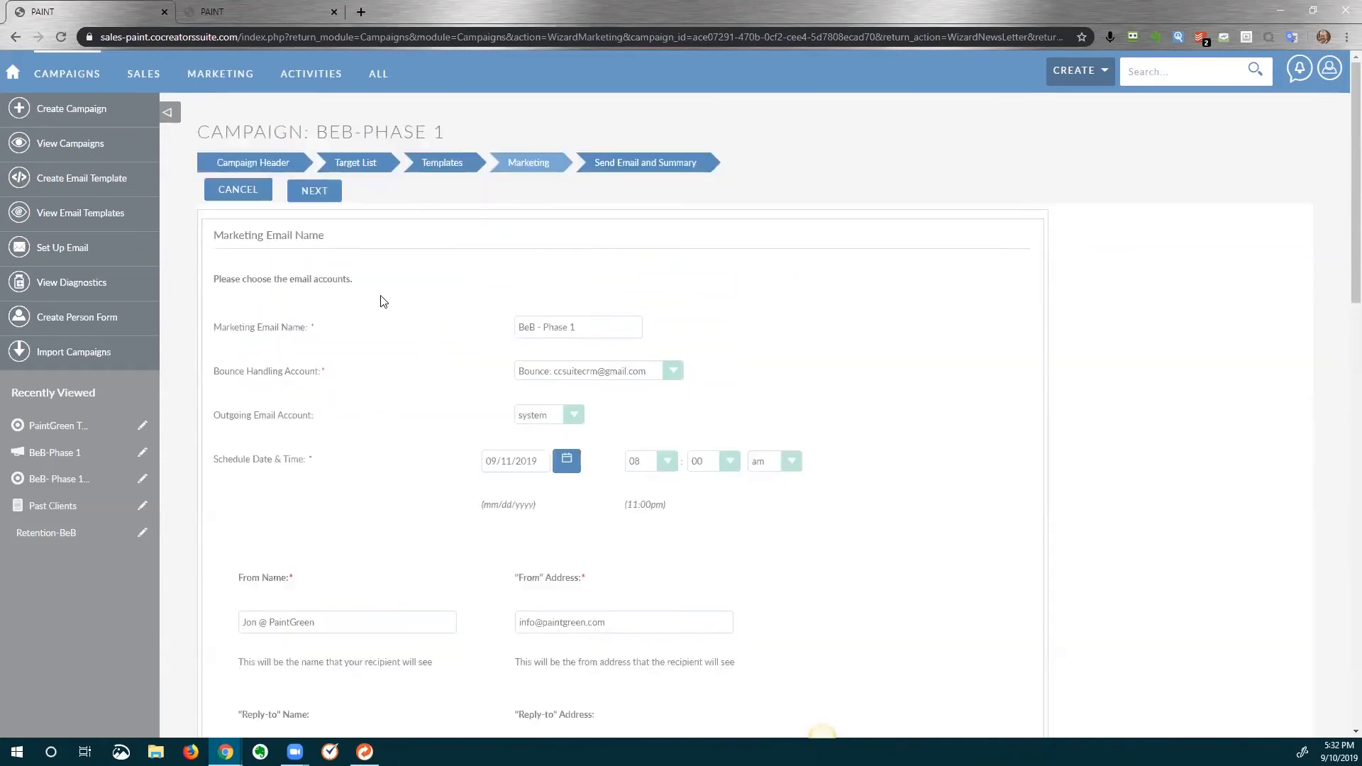
pyautogui.click(312, 190)
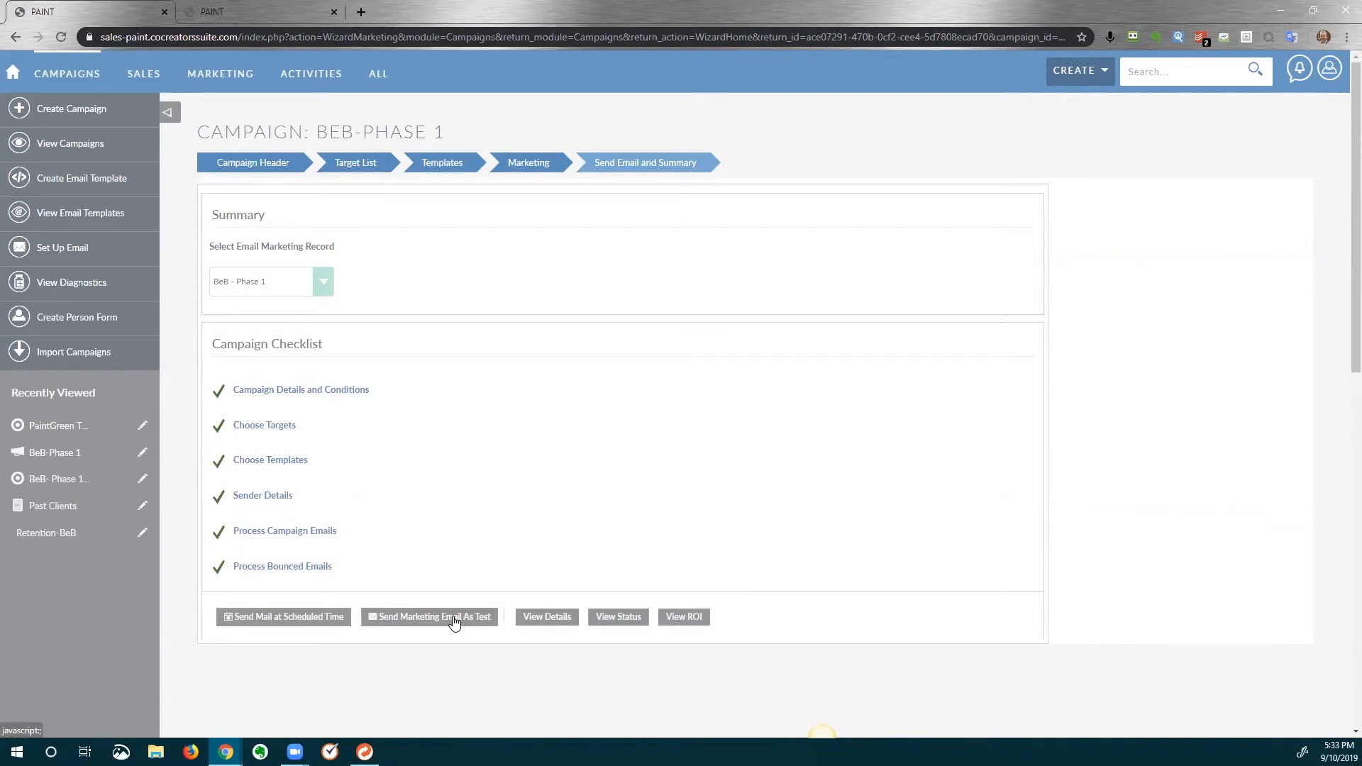
# Revisit the Target Lists stage to check the Test type of the PaintGreen Team list, and return to the Send Email and Summary stage
pyautogui.click(358, 168)
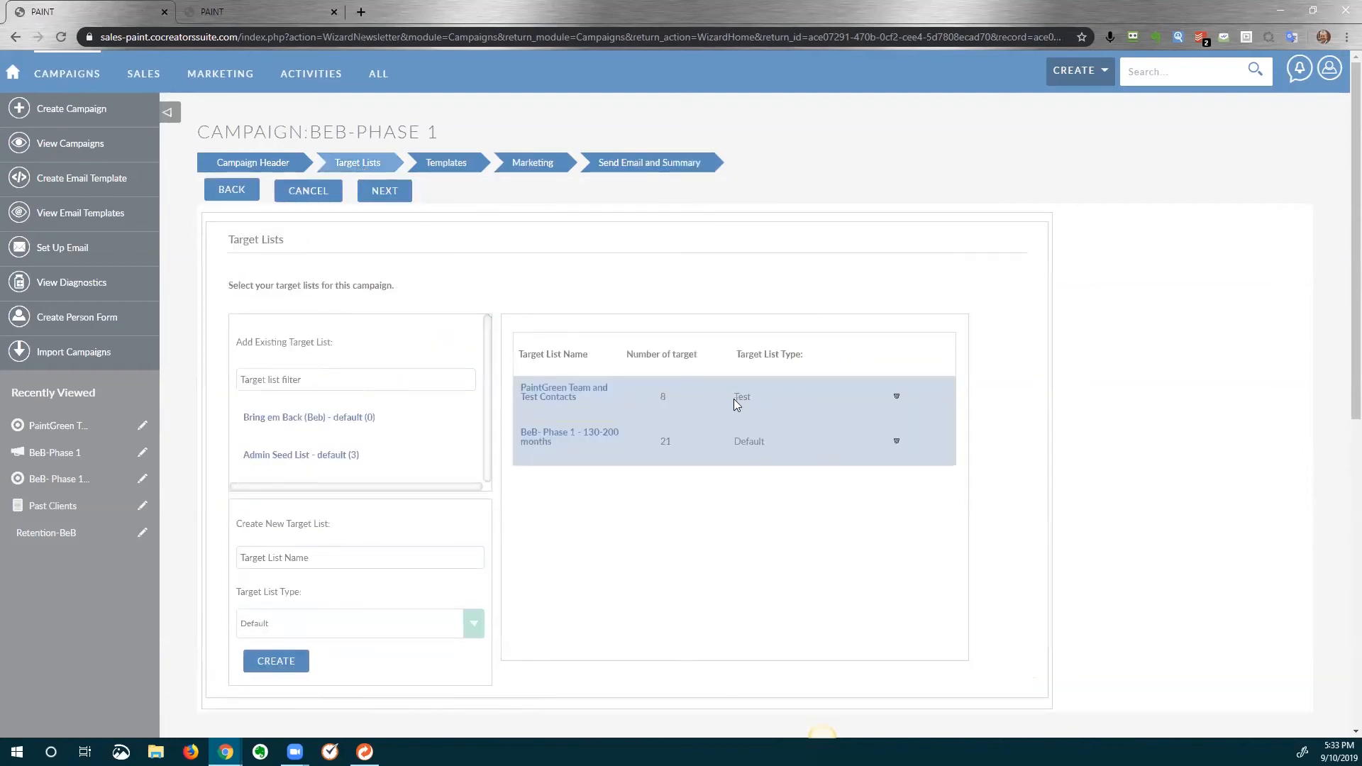
pyautogui.doubleClick(748, 399)
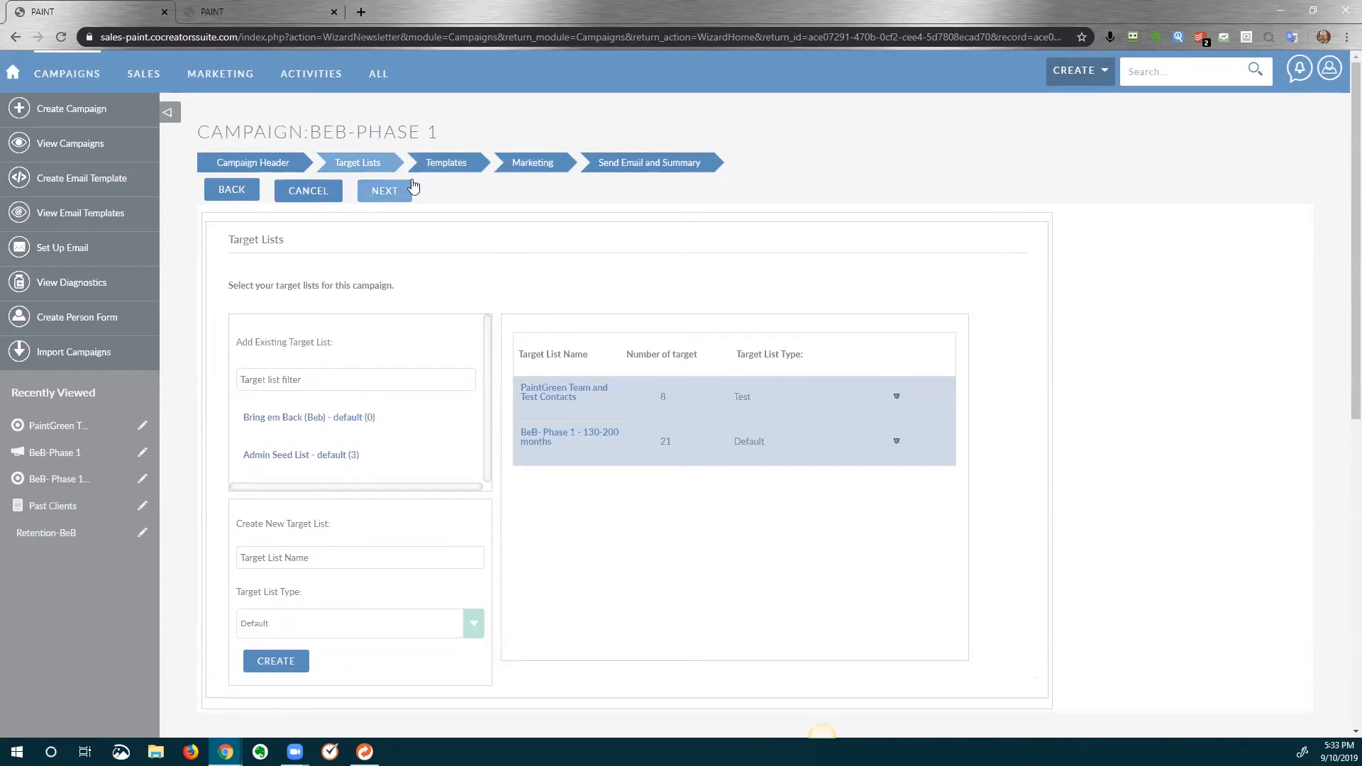
pyautogui.click(639, 165)
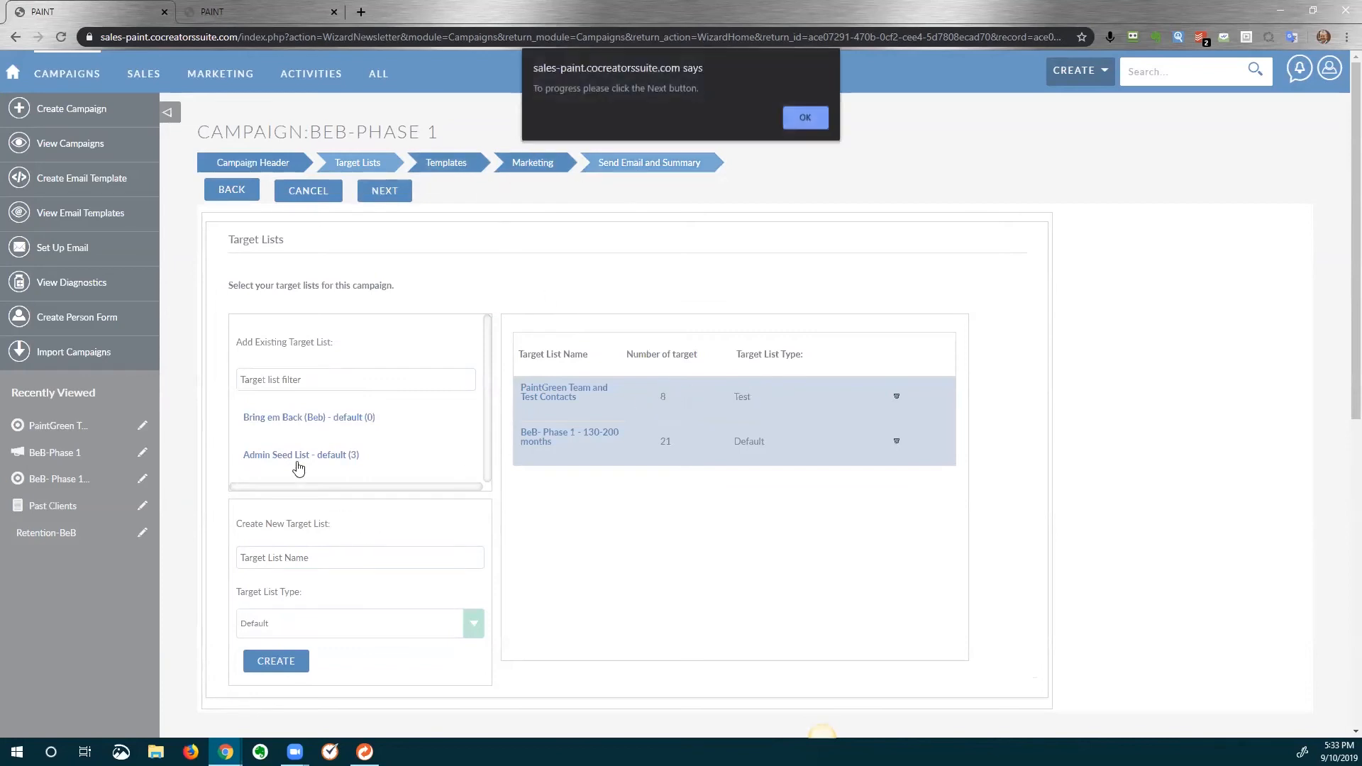
pyautogui.click(803, 122)
pyautogui.click(608, 168)
pyautogui.click(805, 119)
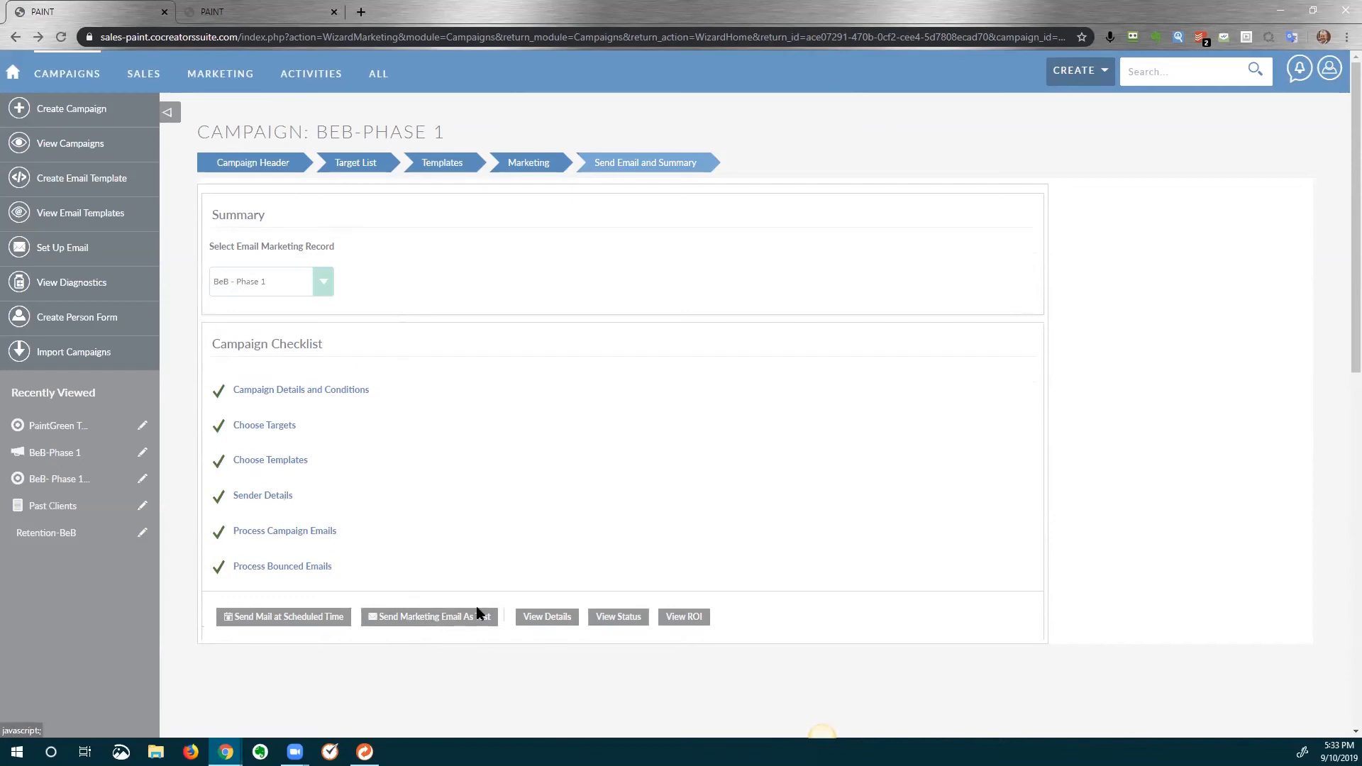
# Return to the Templates stage, browse the existing email templates while keeping Retention-BeB selected, and review its subject and email layout
pyautogui.scroll(-1, 419, 617)
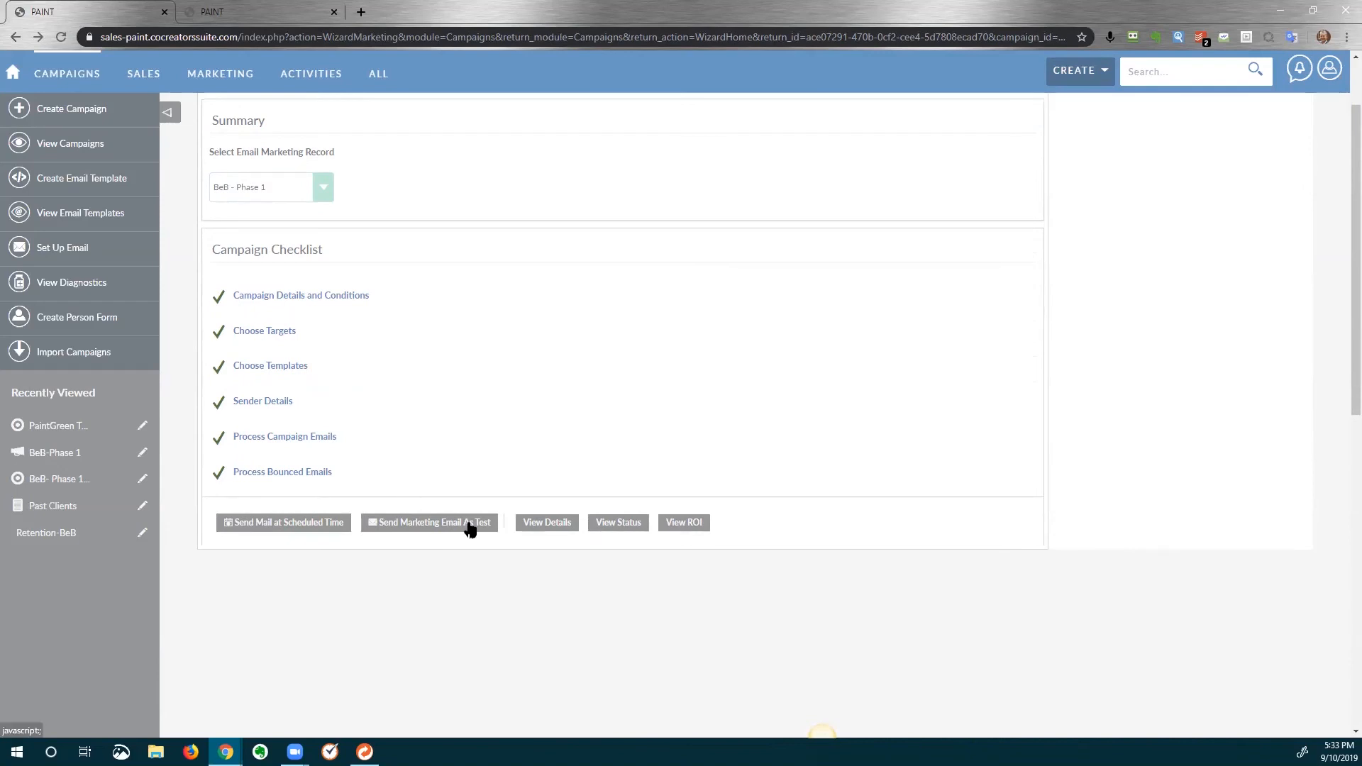
pyautogui.scroll(1, 420, 292)
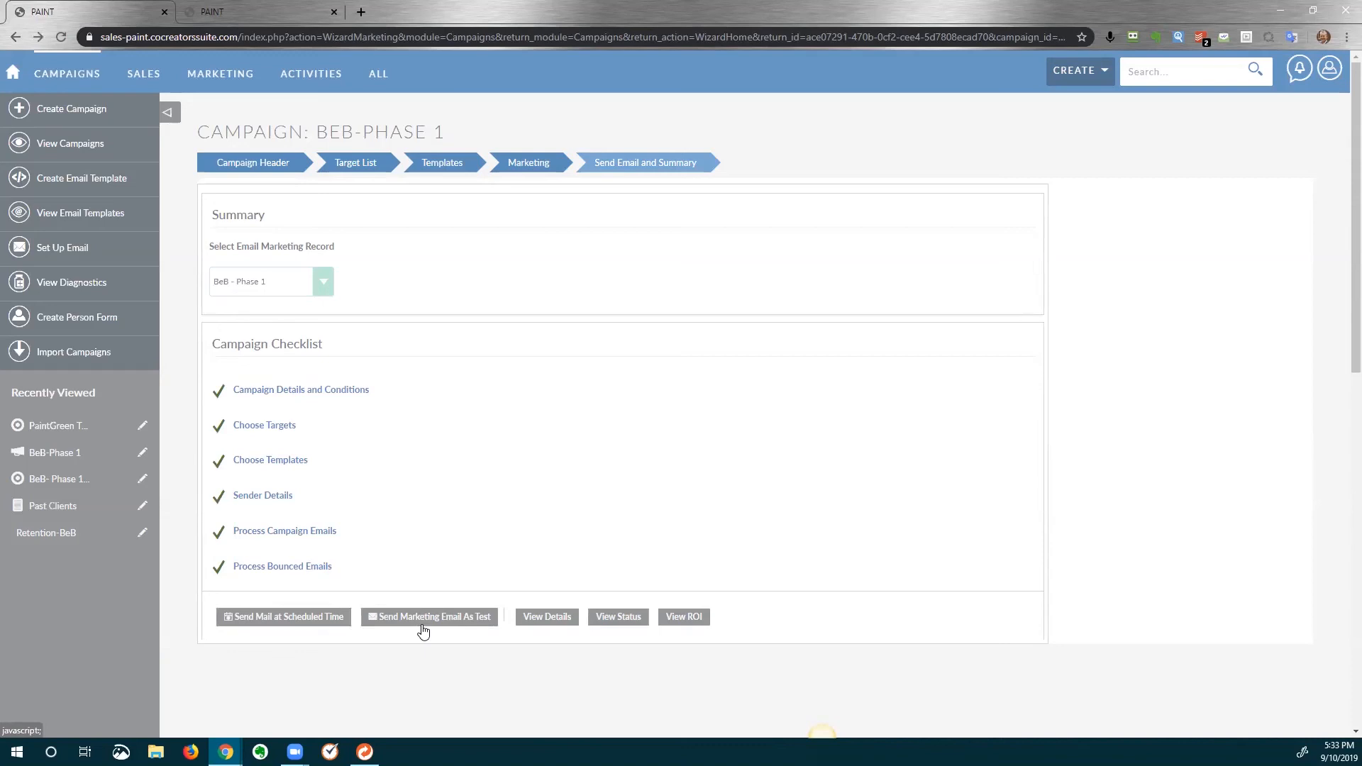
pyautogui.click(436, 166)
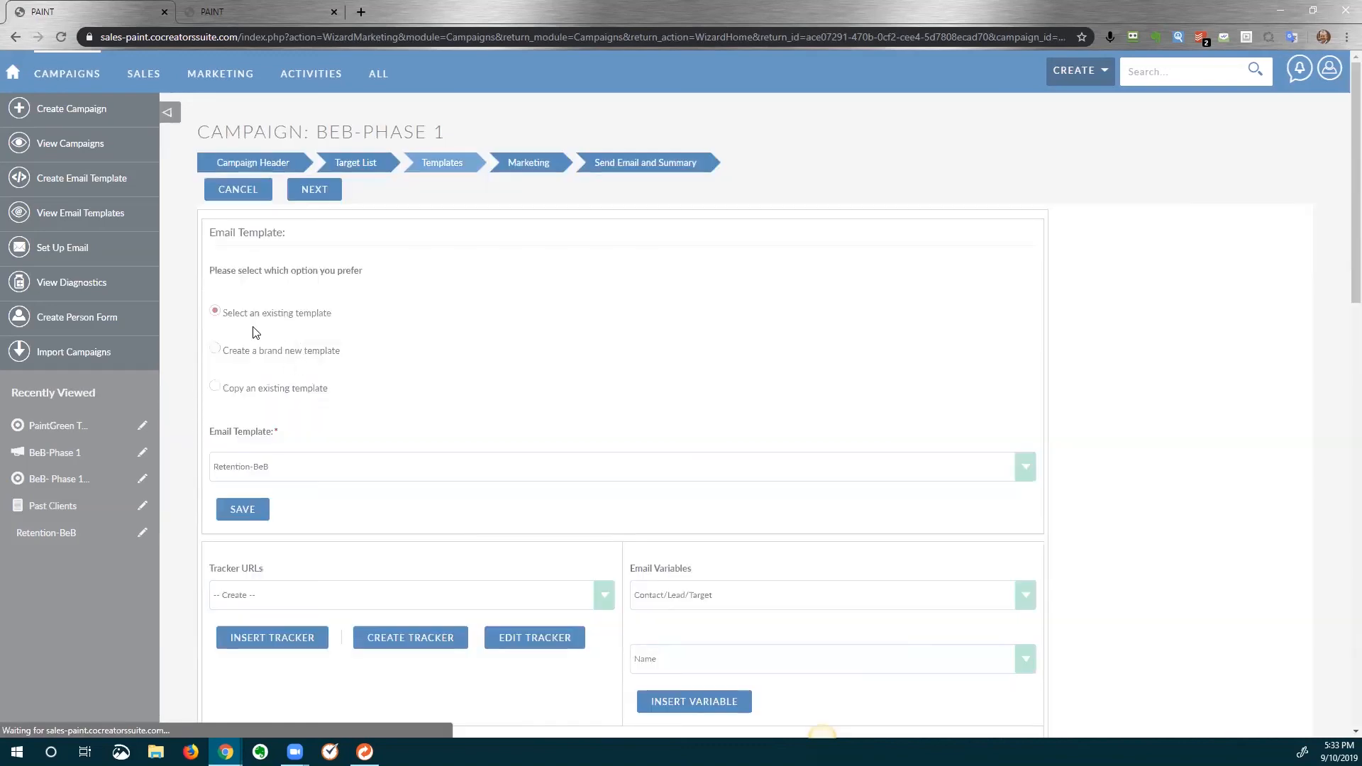
pyautogui.click(288, 474)
pyautogui.scroll(-1, 326, 454)
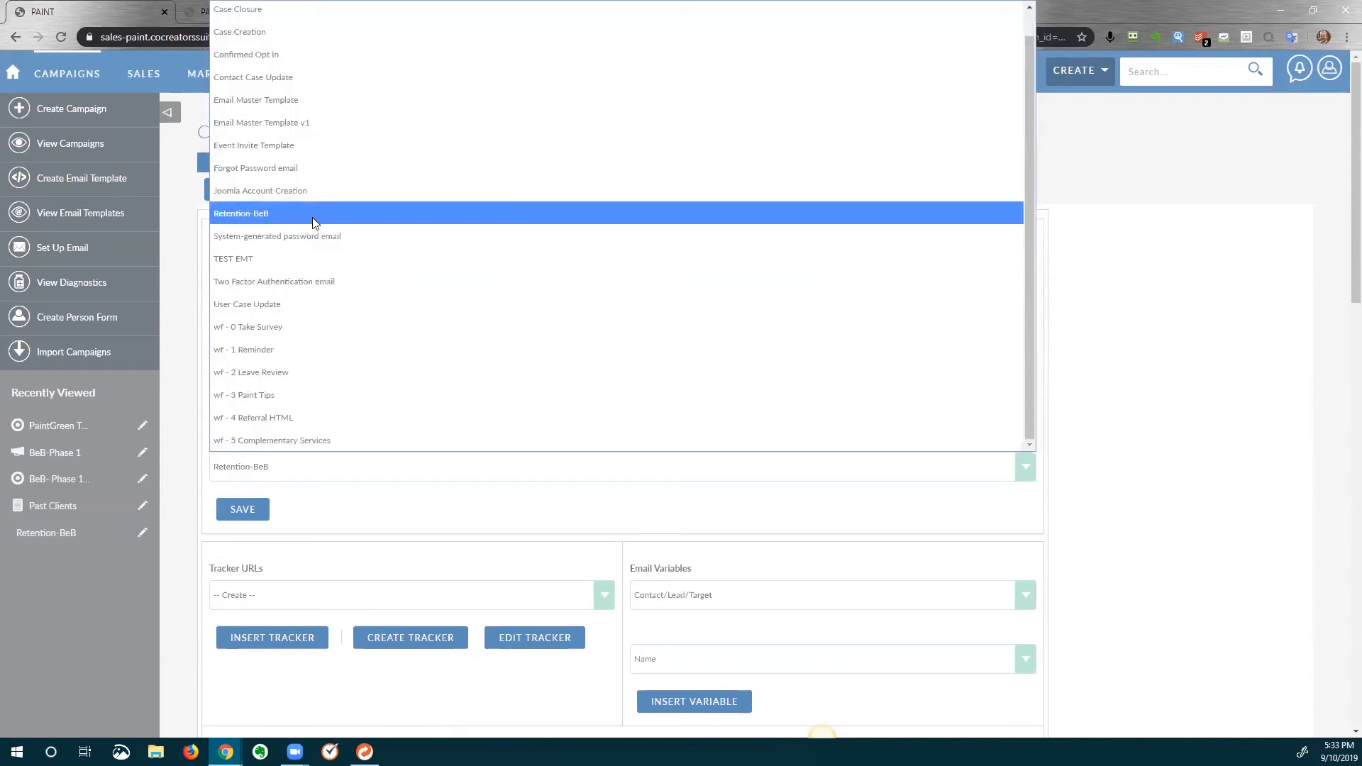
pyautogui.click(1093, 250)
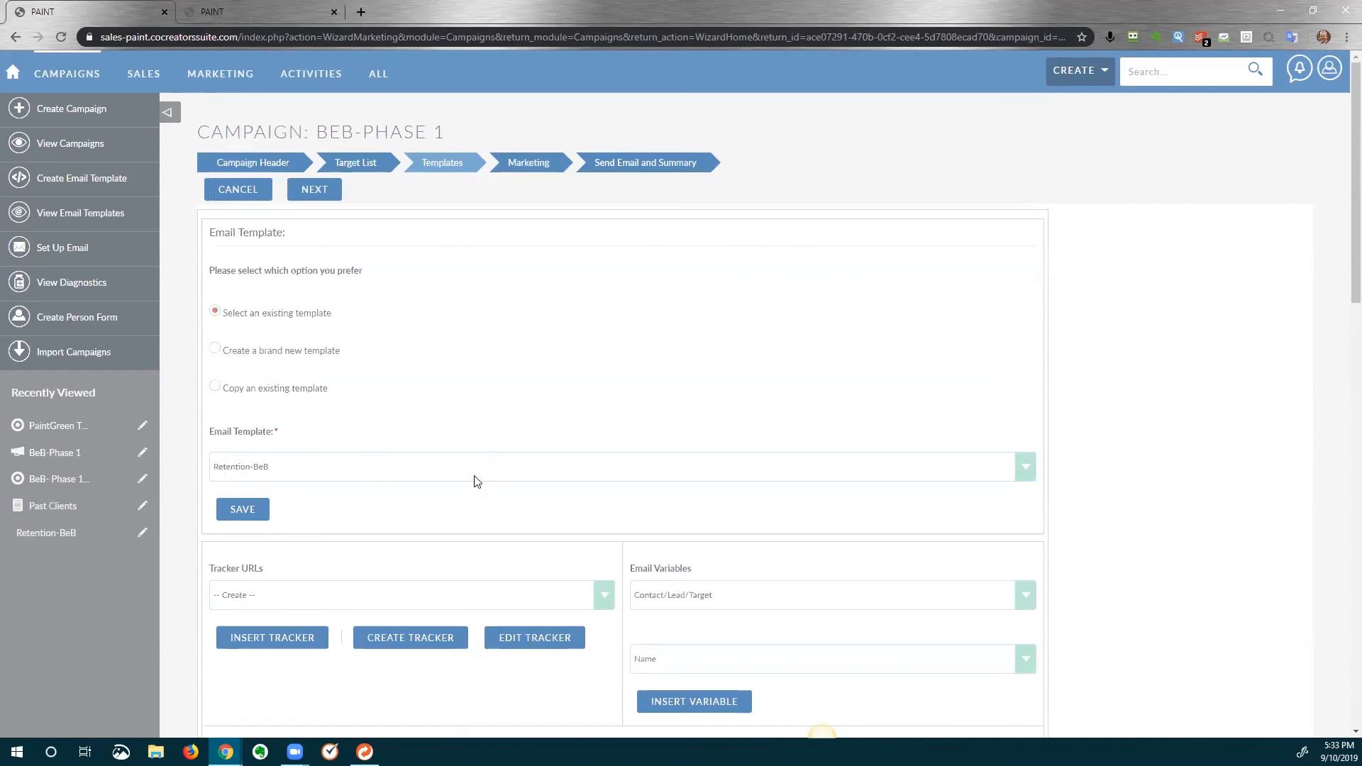
pyautogui.scroll(-8, 679, 541)
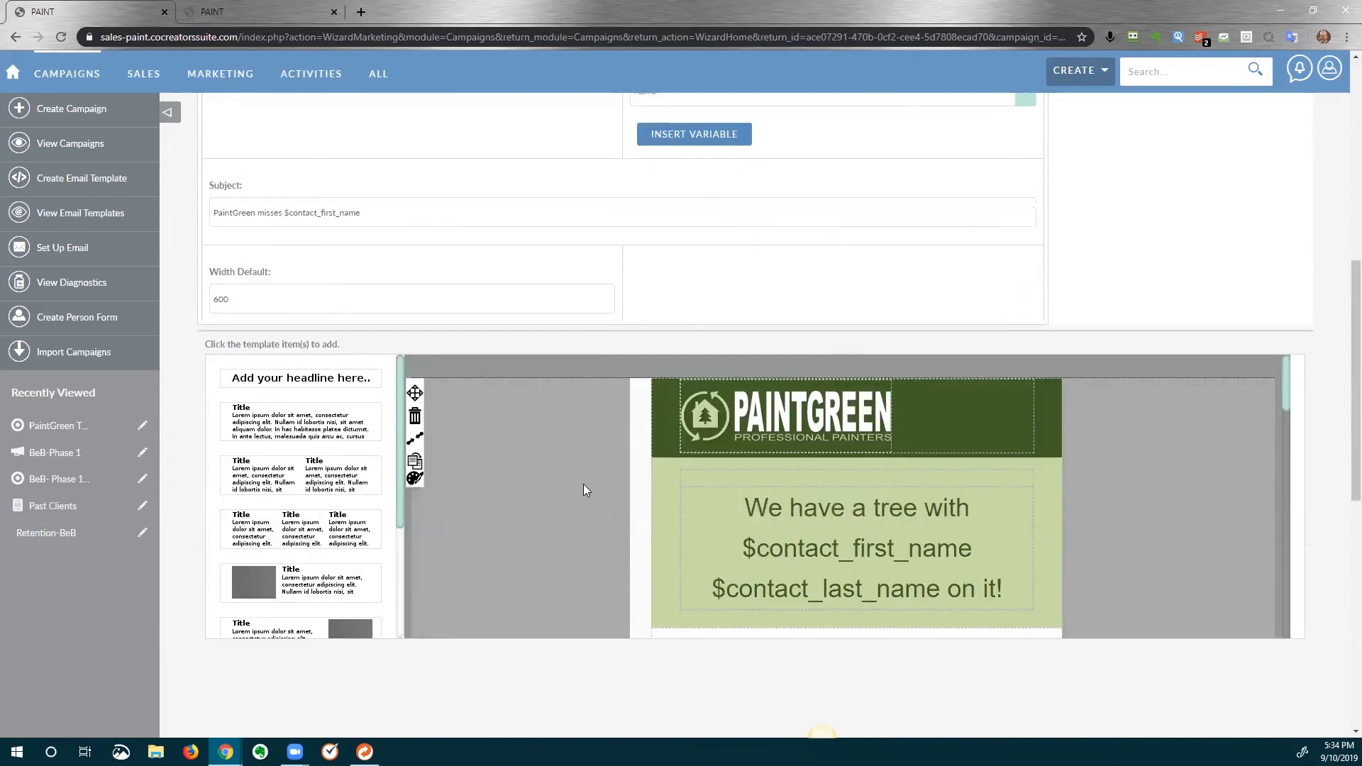
pyautogui.scroll(4, 583, 484)
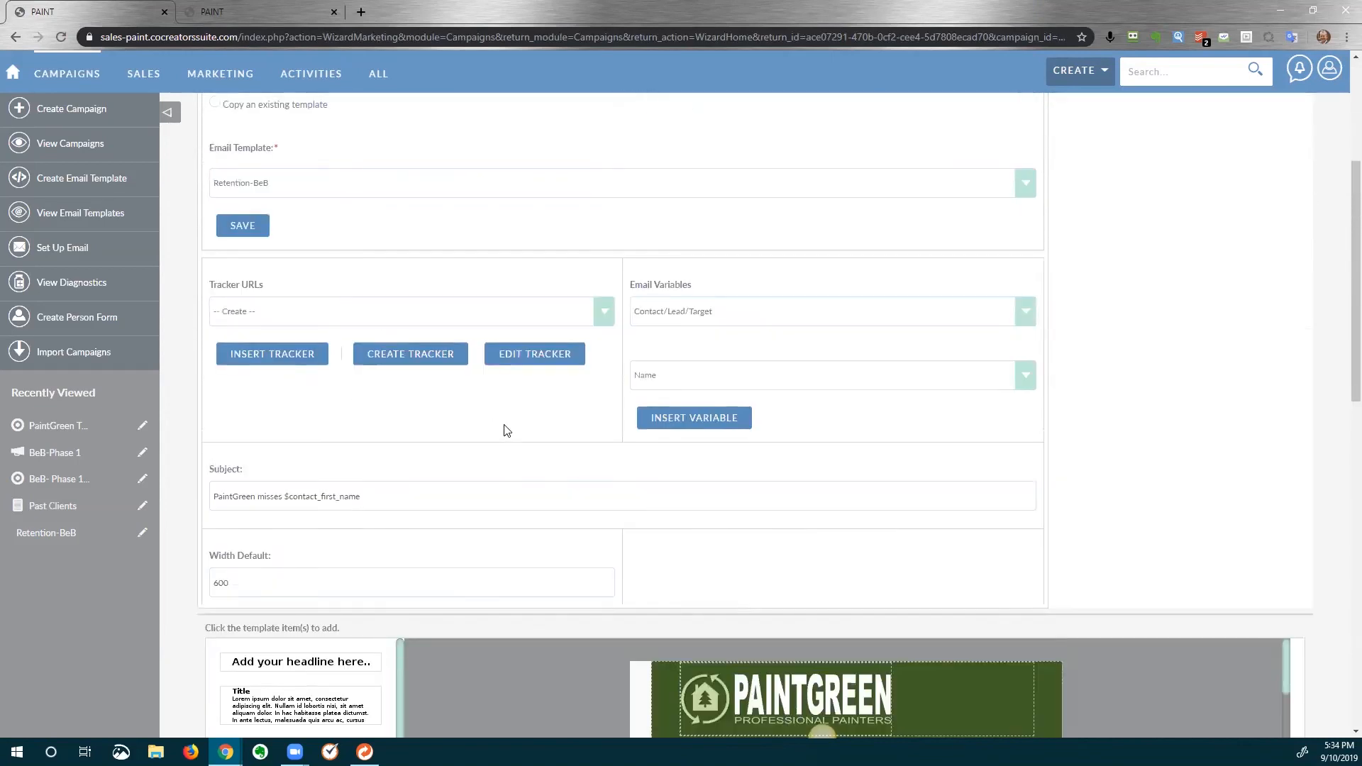